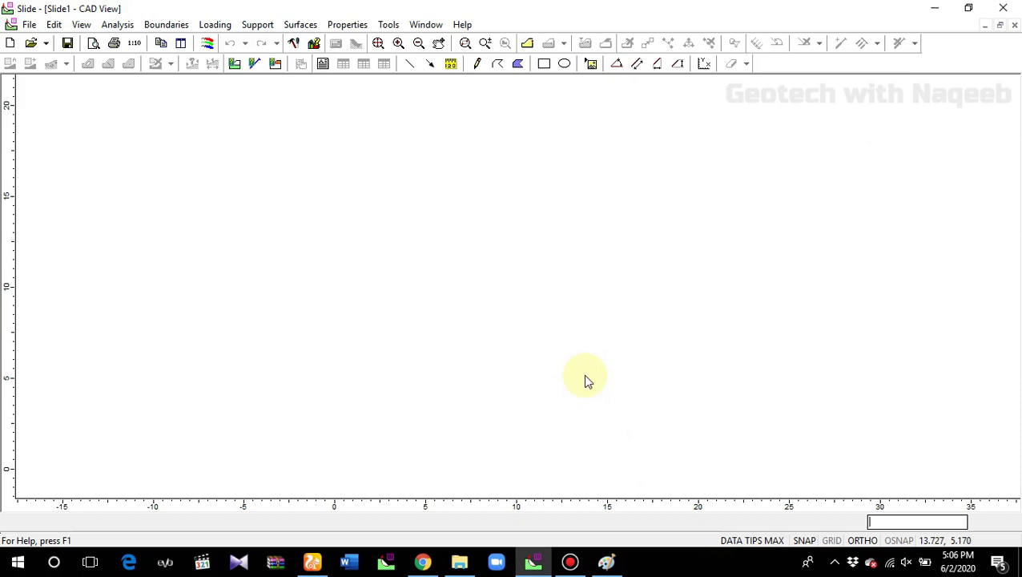
# - Open the project settings and check the available stress units, keeping Metric
pyautogui.click(131, 23)
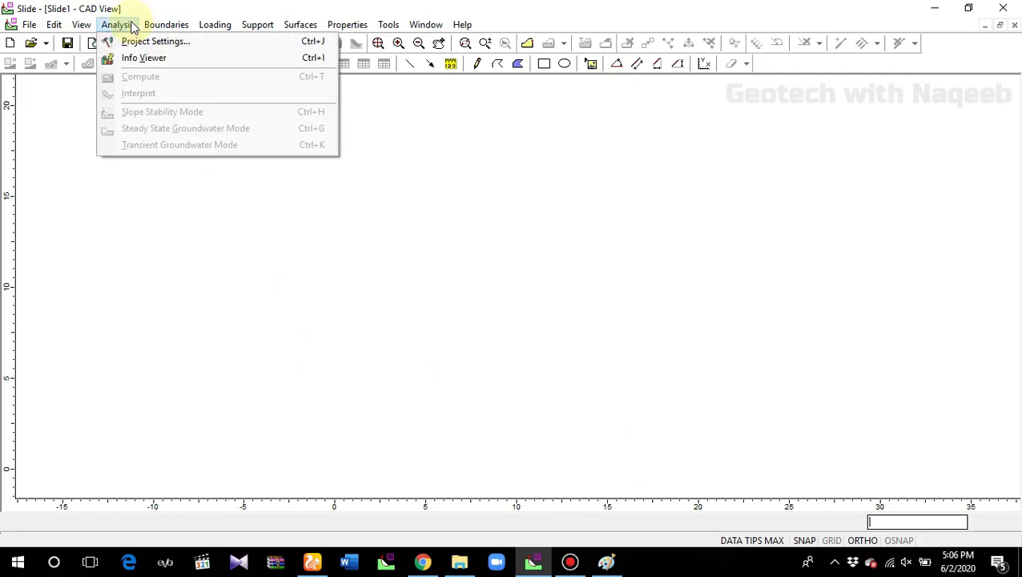
pyautogui.click(132, 40)
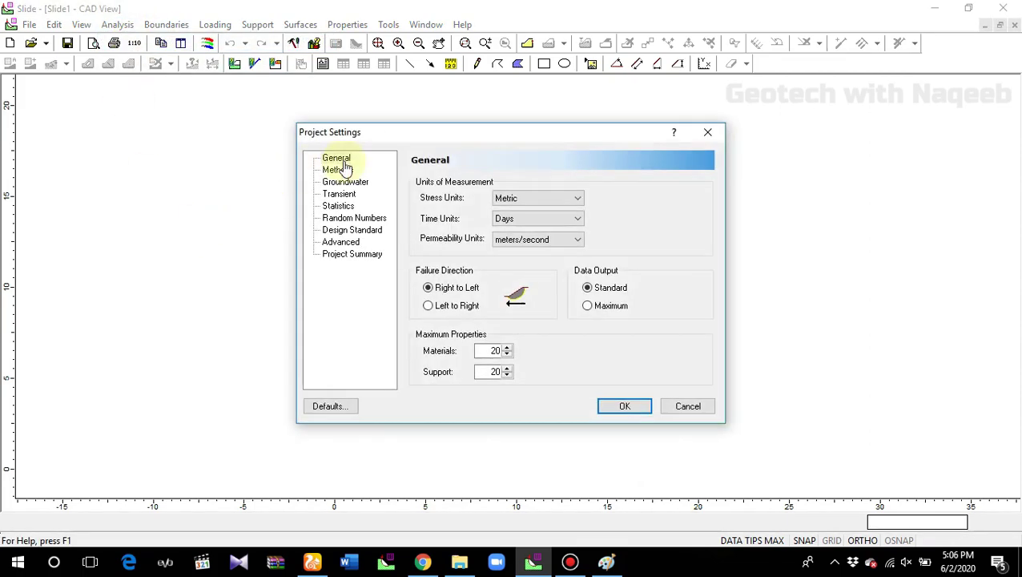
pyautogui.moveTo(406, 137); pyautogui.dragTo(291, 174)
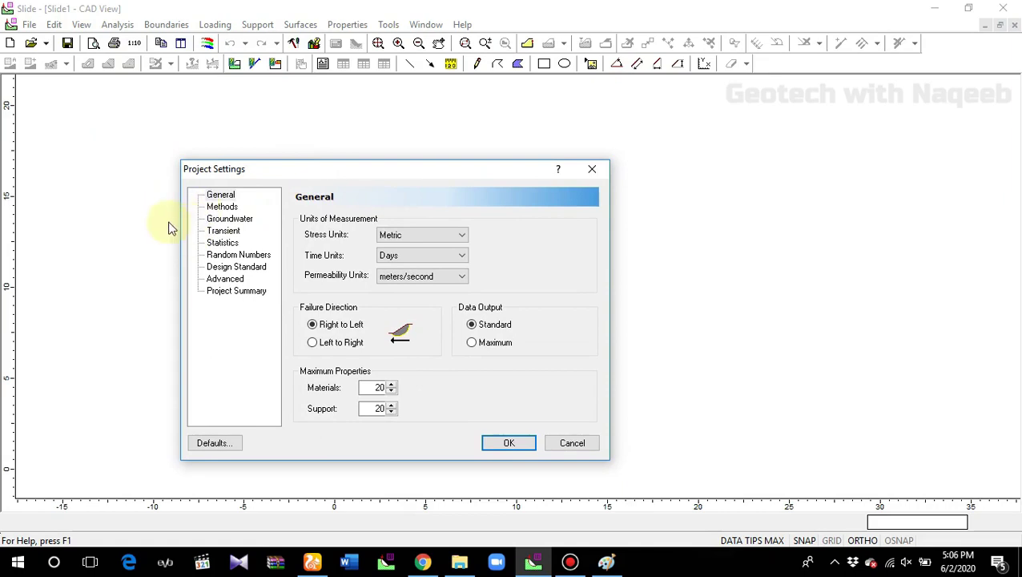
pyautogui.click(463, 236)
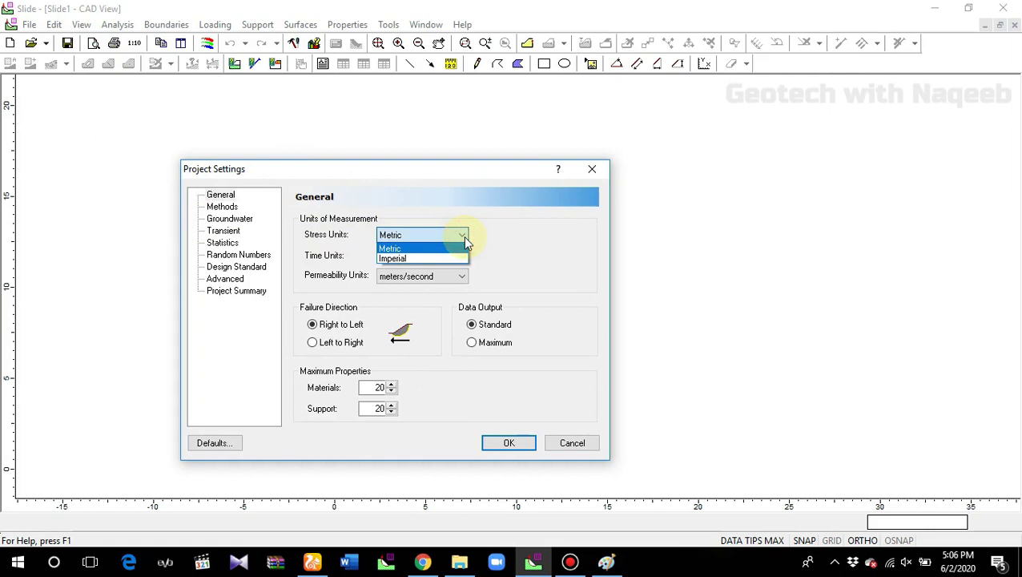
pyautogui.click(463, 235)
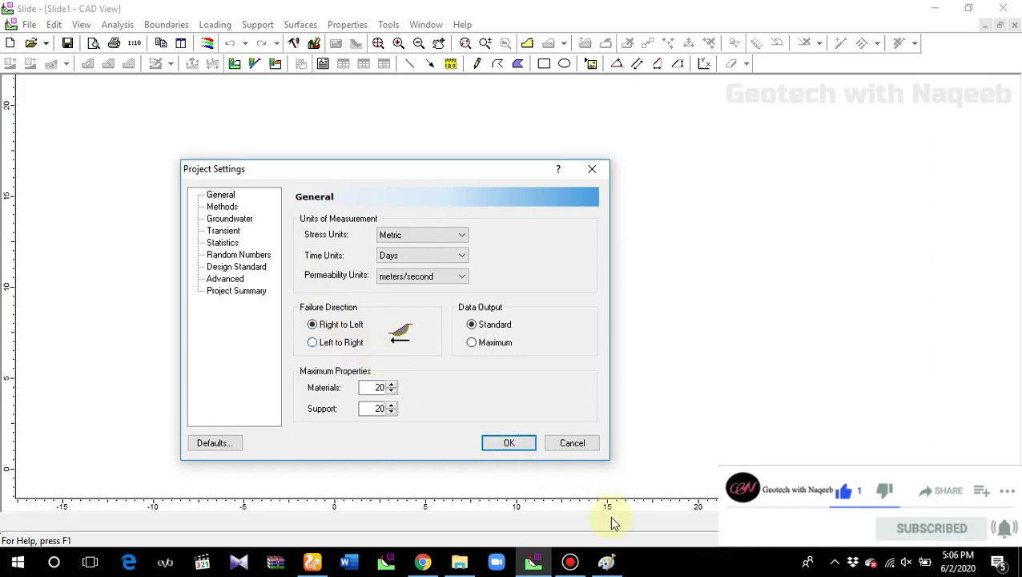
# - Switch to Paint to compare the embankment failure sketch with the Failure Direction setting, and minimise Paint to return to the project settings
pyautogui.click(607, 562)
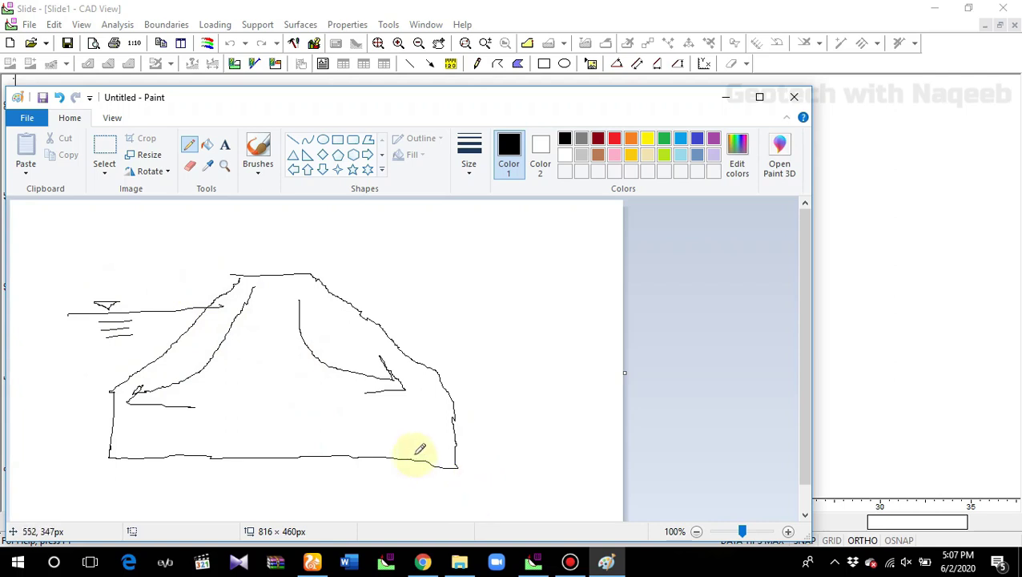
pyautogui.moveTo(452, 108)
pyautogui.mouseDown()
pyautogui.moveTo(457, 346)
pyautogui.moveTo(425, 380)
pyautogui.mouseUp()
pyautogui.click(395, 378)
pyautogui.moveTo(395, 378); pyautogui.dragTo(420, 136)
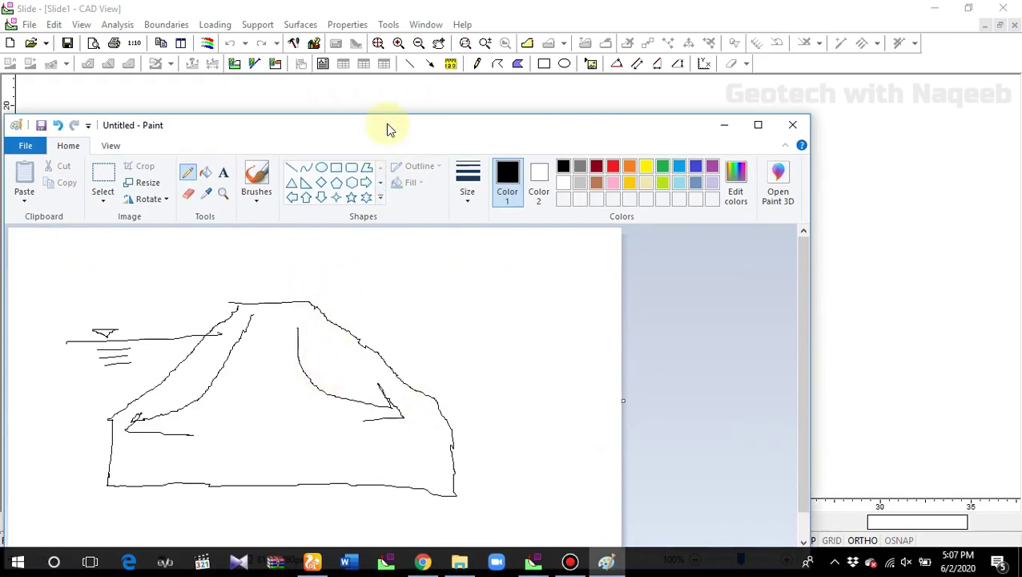
pyautogui.moveTo(385, 131); pyautogui.dragTo(382, 156)
pyautogui.moveTo(374, 273); pyautogui.dragTo(365, 430)
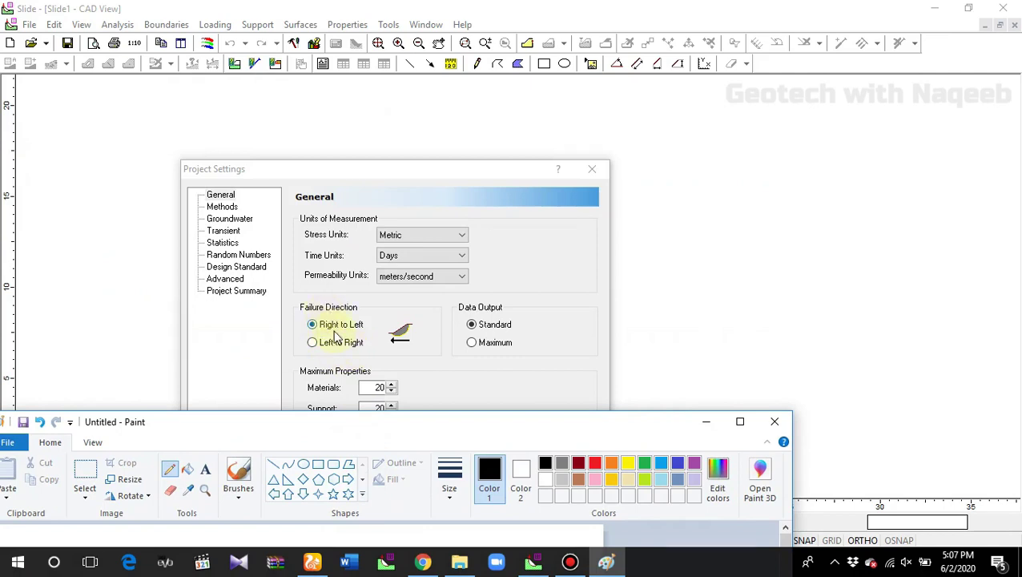
pyautogui.click(705, 422)
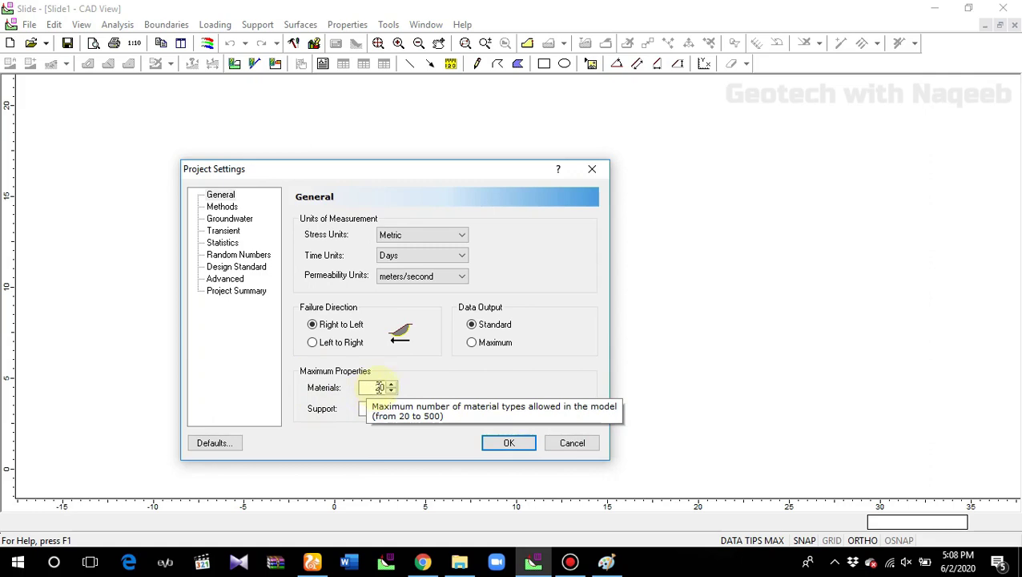
# - Enable all remaining analysis methods: both Corps of Engineers methods, GLE/Morgenstern-Price, Janbu corrected, Lowe-Karafiath, Ordinary/Fellenius and Spencer
pyautogui.click(220, 207)
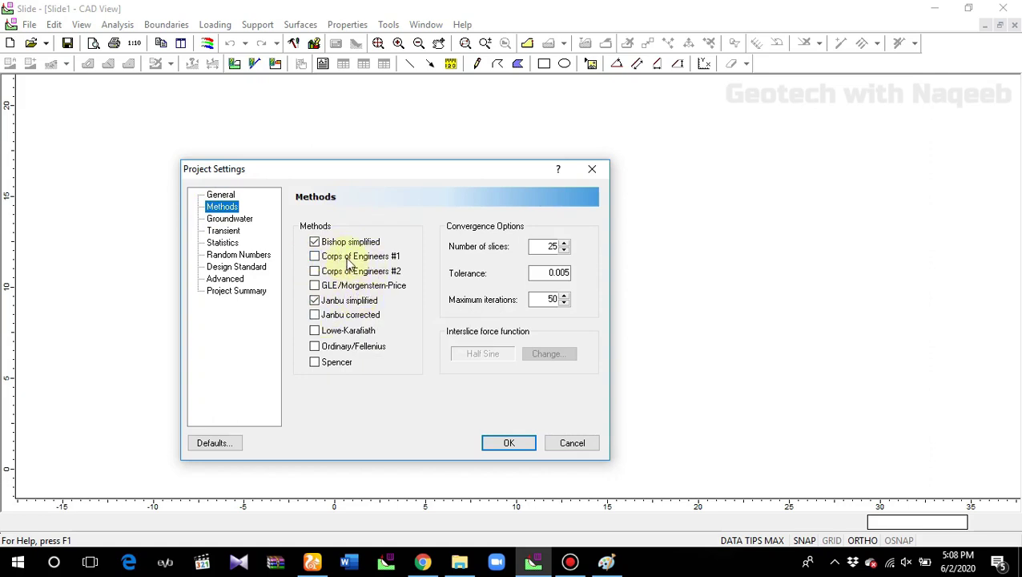
pyautogui.moveTo(353, 277)
pyautogui.click(314, 257)
pyautogui.click(314, 271)
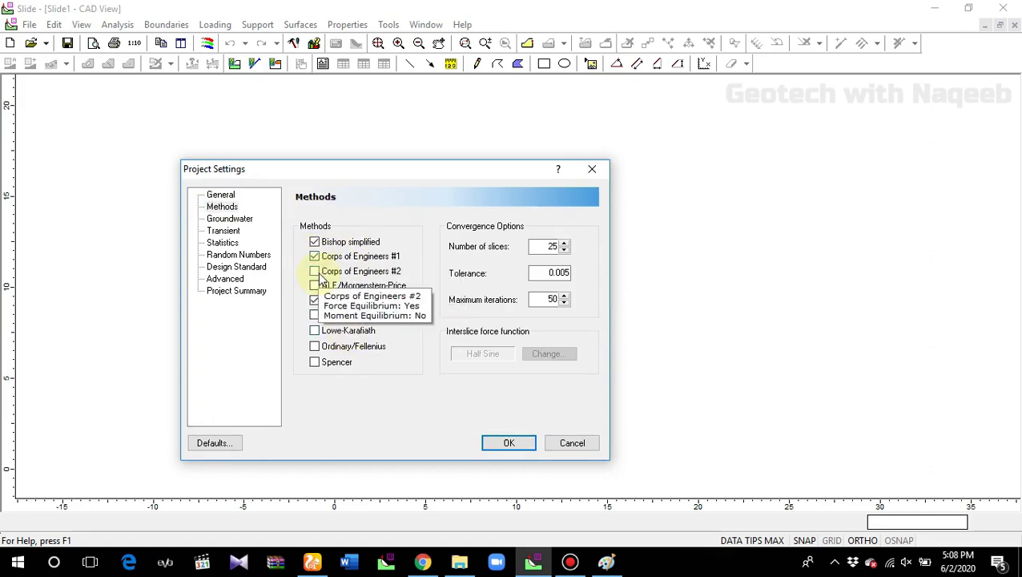
pyautogui.click(314, 285)
pyautogui.click(314, 315)
pyautogui.click(314, 334)
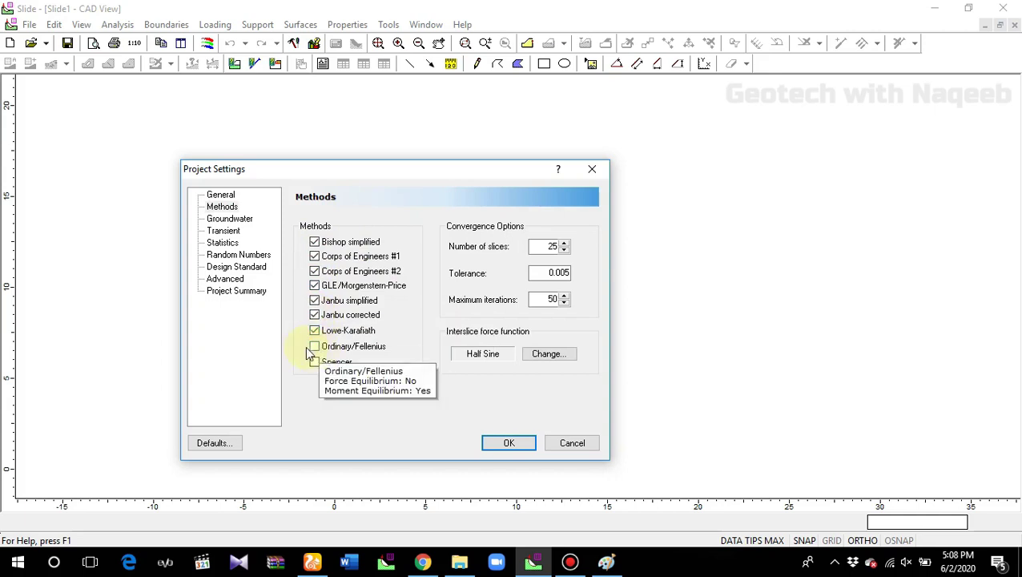
pyautogui.click(315, 347)
pyautogui.click(315, 362)
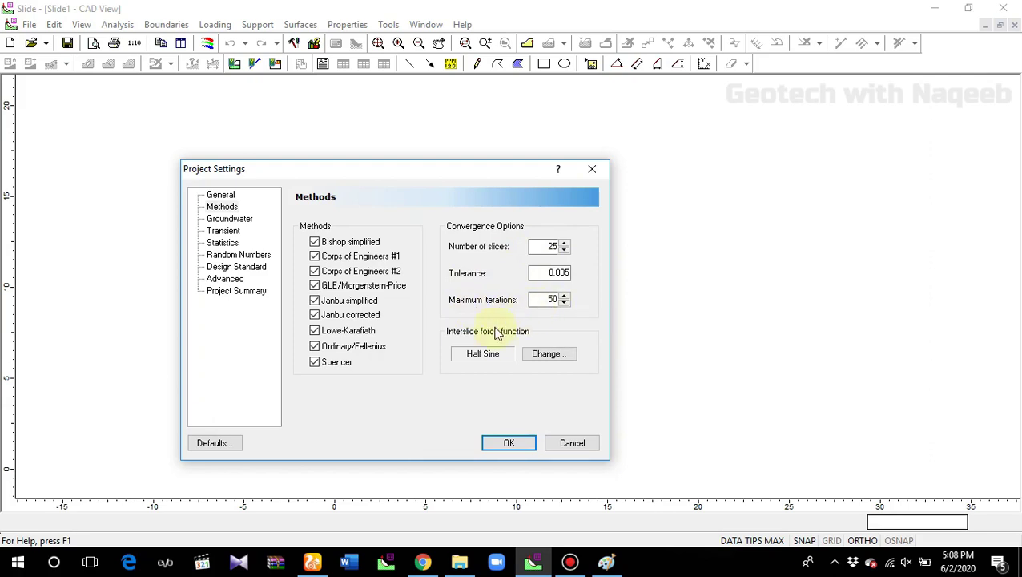
# - Examine the Half Sine interslice force function definition and close it without changing it
pyautogui.moveTo(410, 178); pyautogui.dragTo(249, 168)
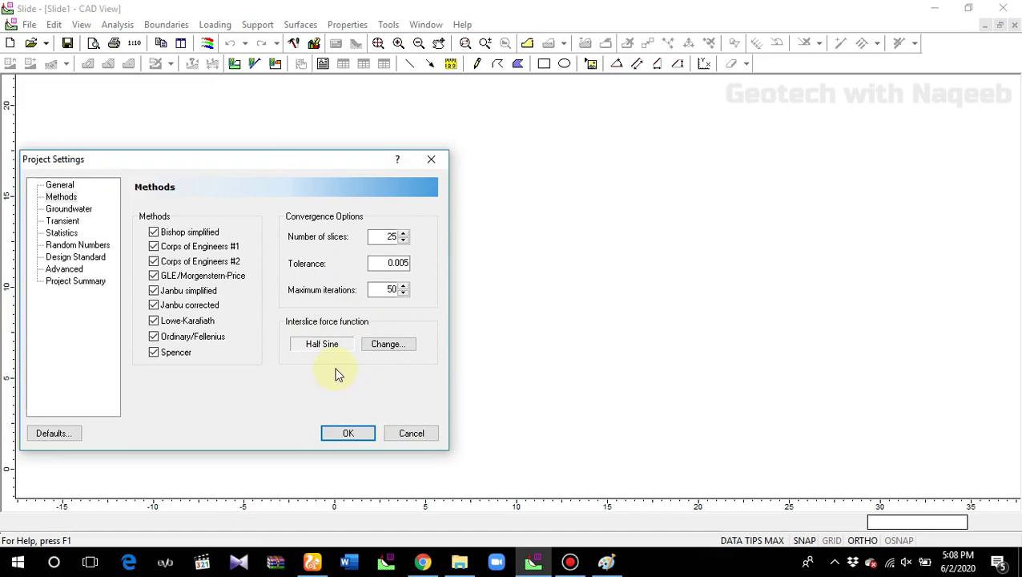
pyautogui.click(381, 345)
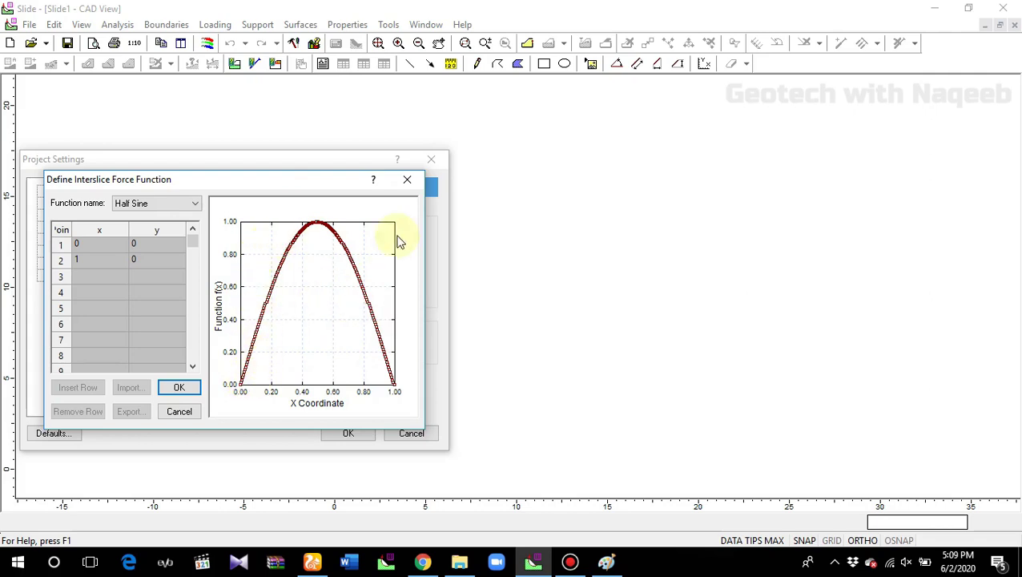
pyautogui.click(407, 179)
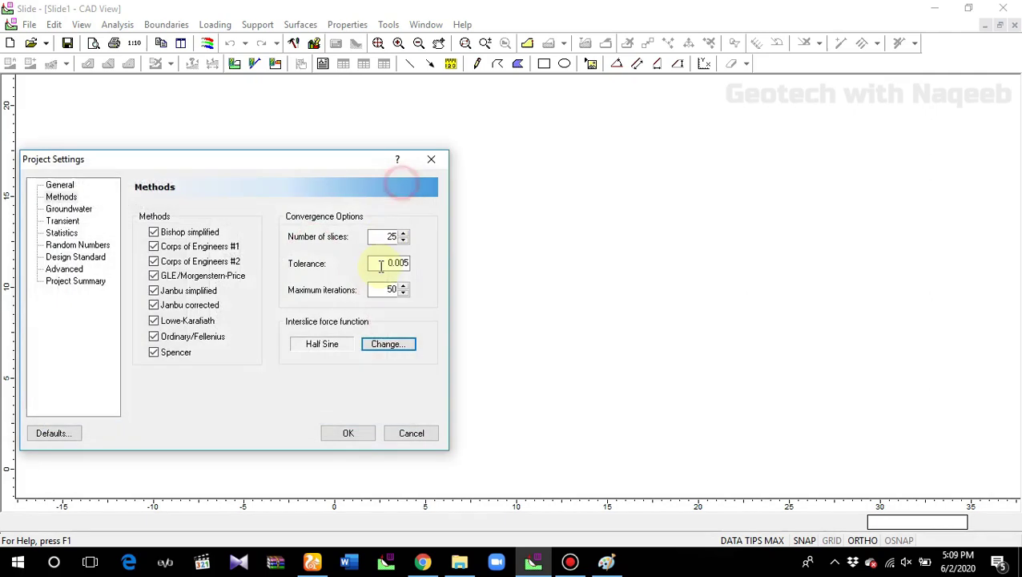
# - Review the available groundwater methods and choose Water Surfaces
pyautogui.click(71, 208)
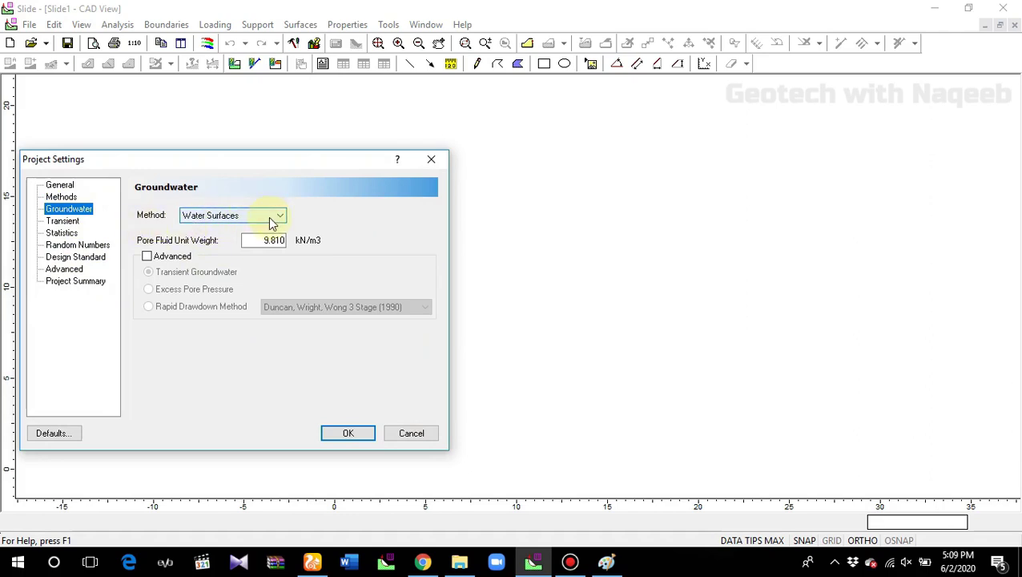
pyautogui.click(281, 216)
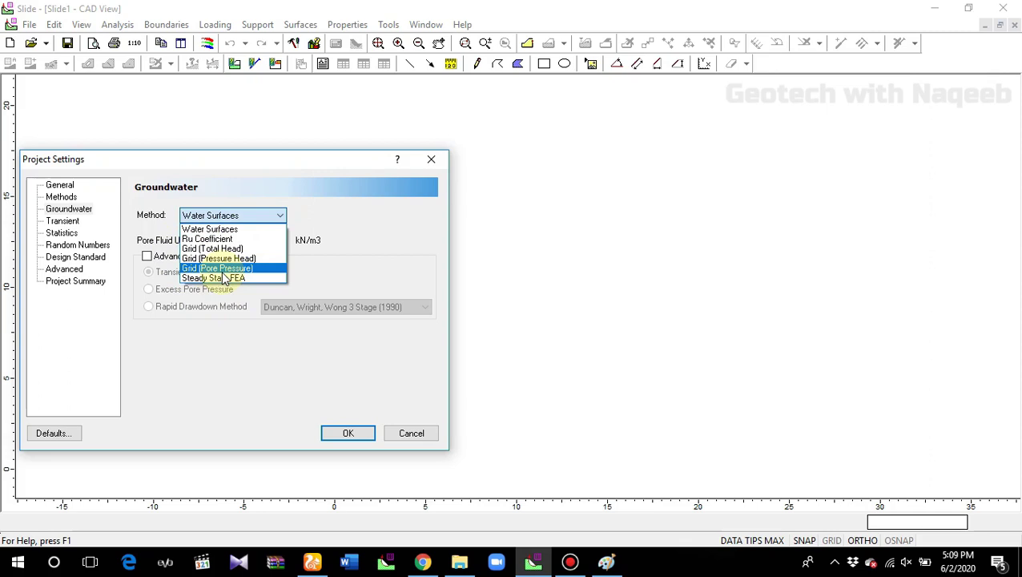
pyautogui.click(221, 229)
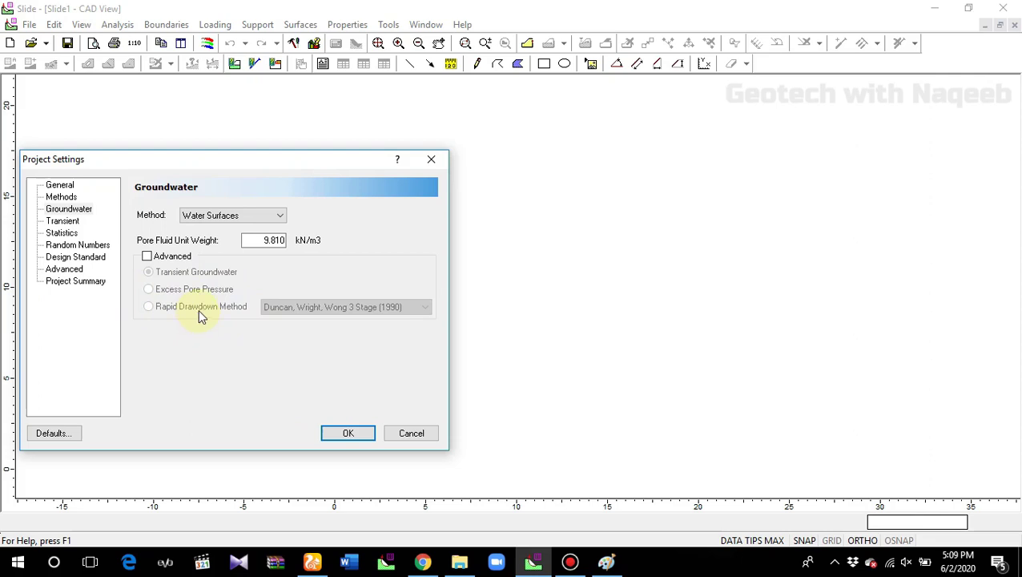
# - View the transient settings and enable Probabilistic Analysis in the statistics settings, keeping Monte-Carlo as the sampling method
pyautogui.click(70, 224)
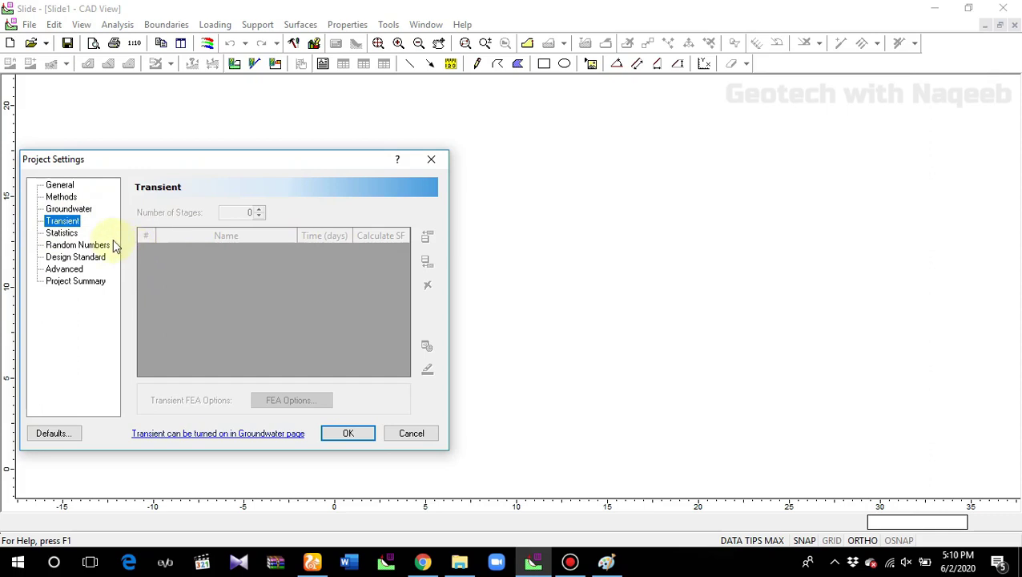
pyautogui.click(66, 233)
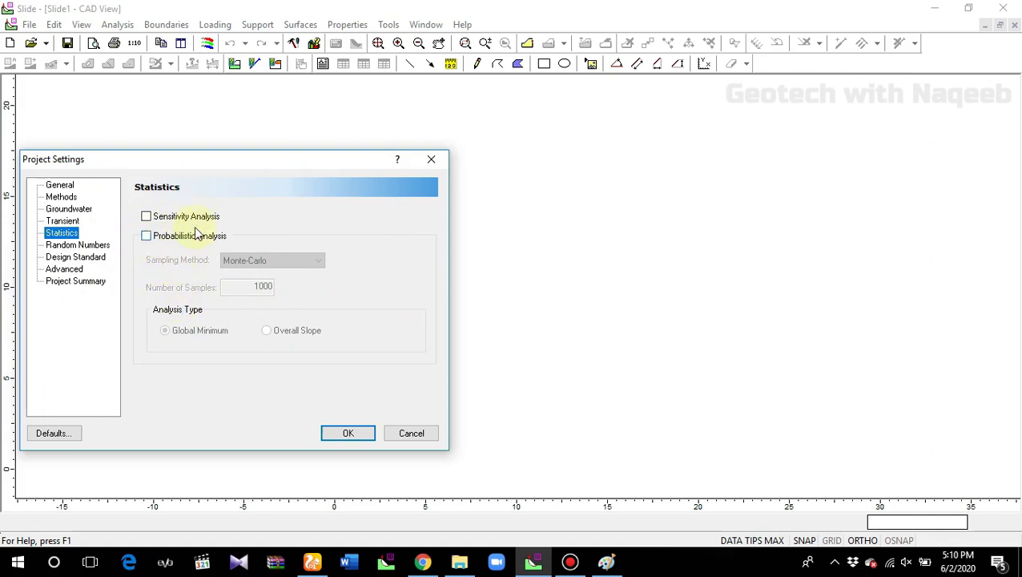
pyautogui.click(147, 238)
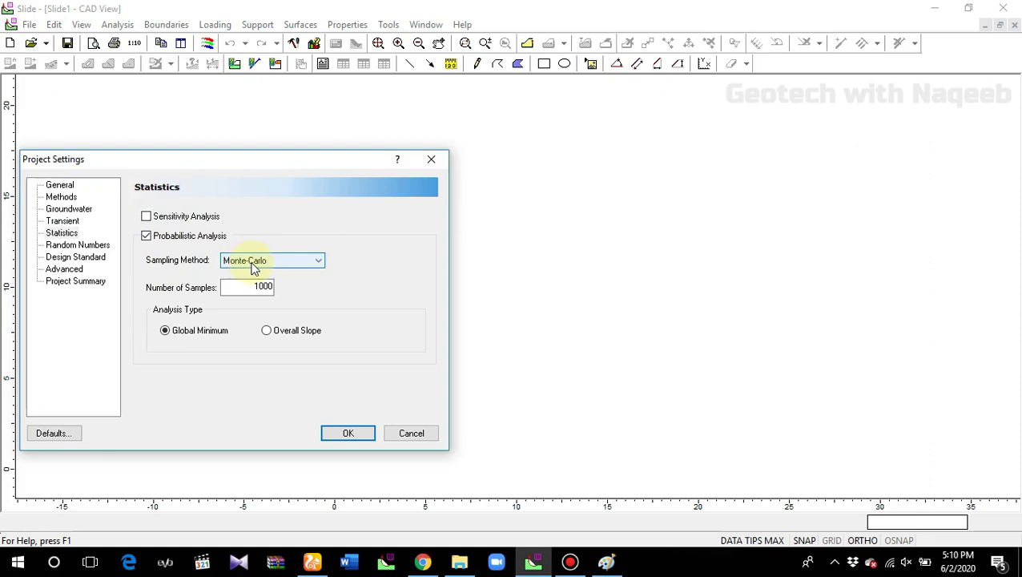
pyautogui.click(317, 265)
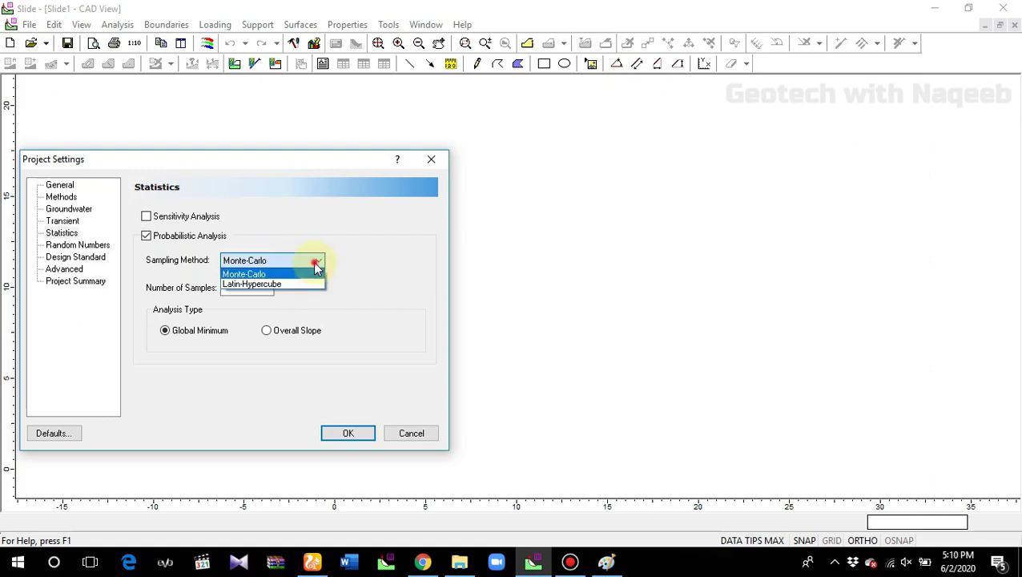
pyautogui.click(318, 264)
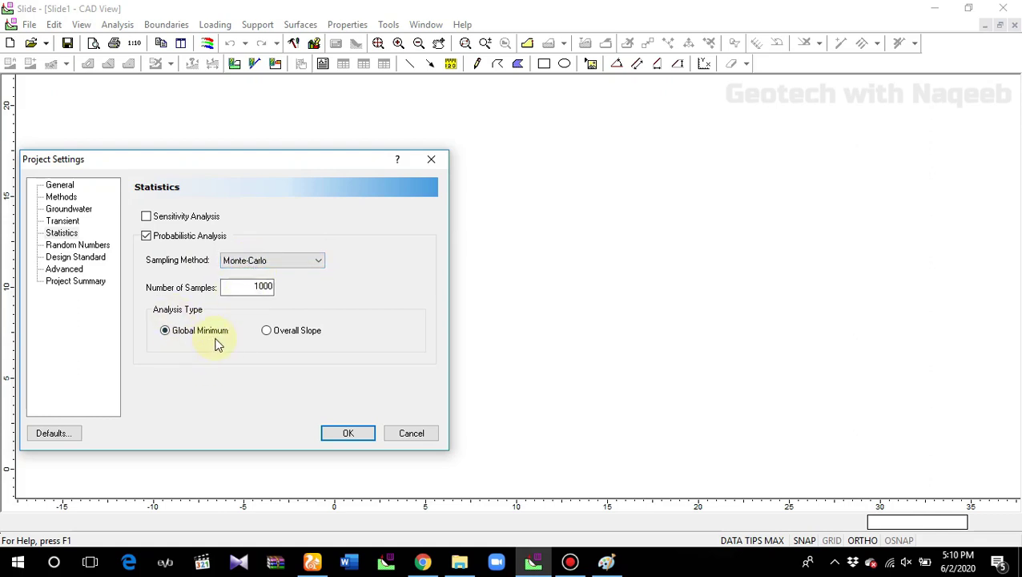
# - Review the random number and design standard settings and accept the project settings
pyautogui.click(92, 246)
pyautogui.click(87, 256)
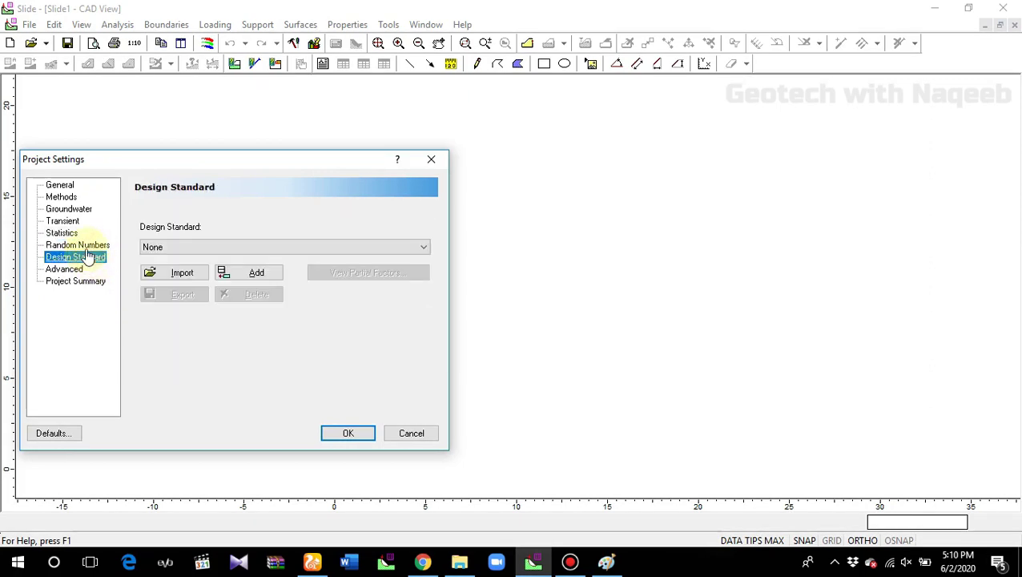
pyautogui.click(90, 246)
pyautogui.click(344, 433)
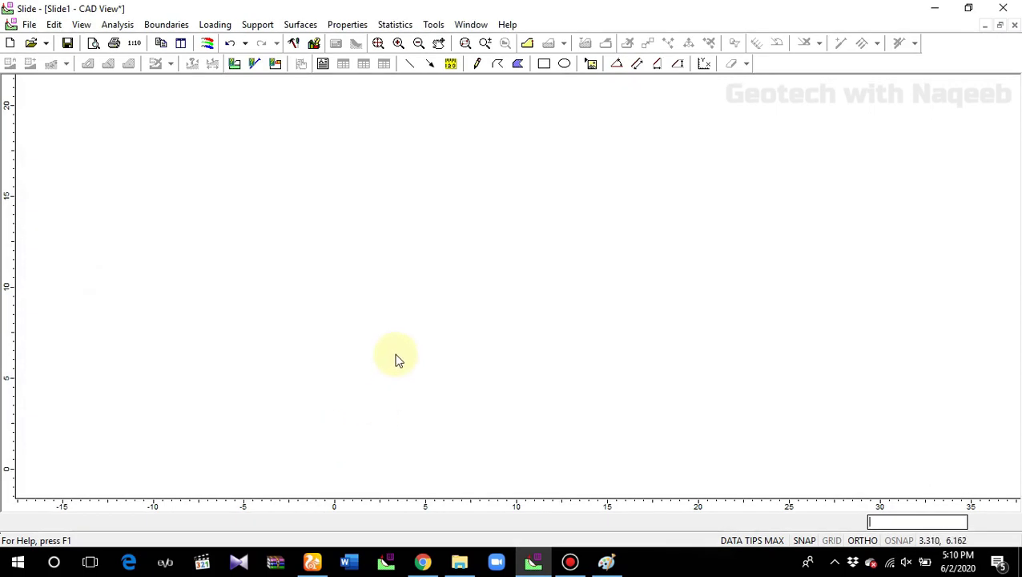
# - Start an external boundary and enter its first two vertices in the coordinate table as (0, 0) and (130, 0)
pyautogui.click(166, 24)
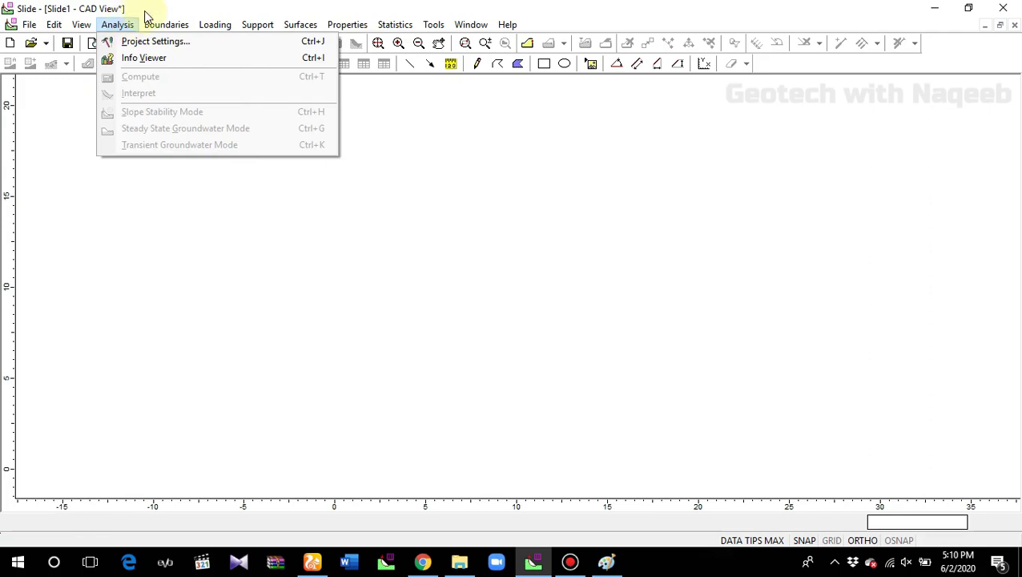
pyautogui.click(172, 44)
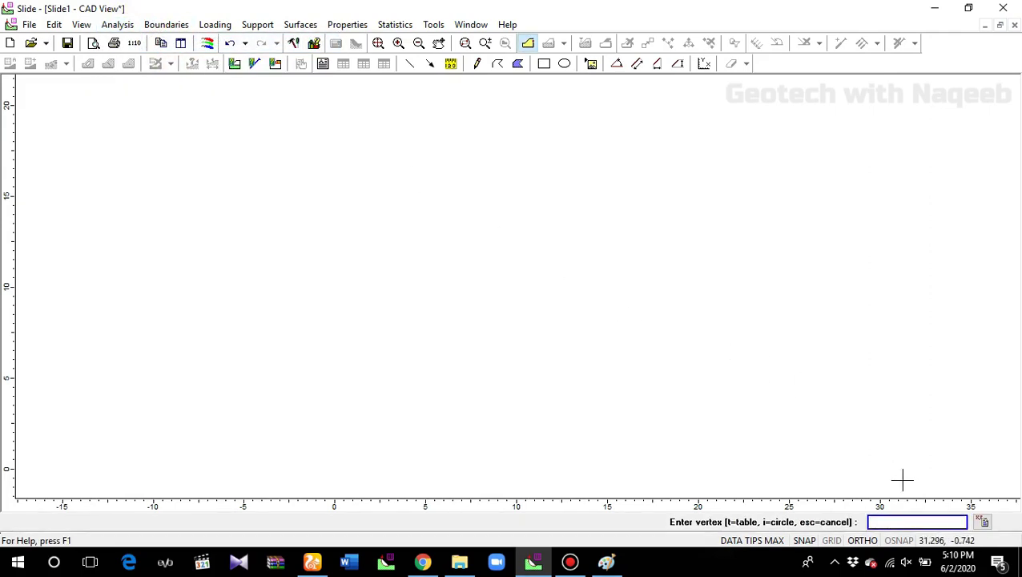
pyautogui.click(983, 523)
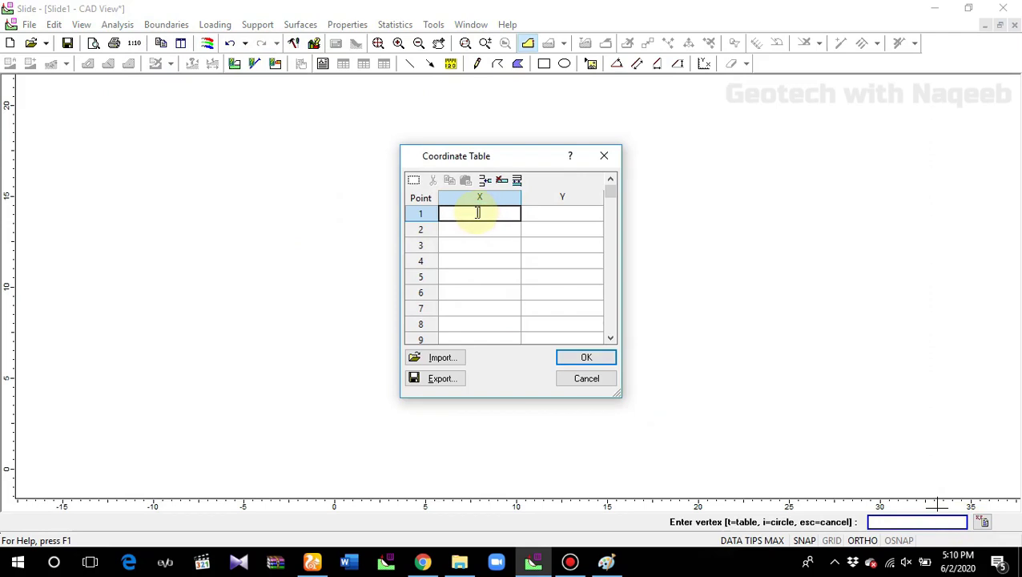
pyautogui.write('0')
pyautogui.press('Tab')
pyautogui.write('0')
pyautogui.press('Tab')
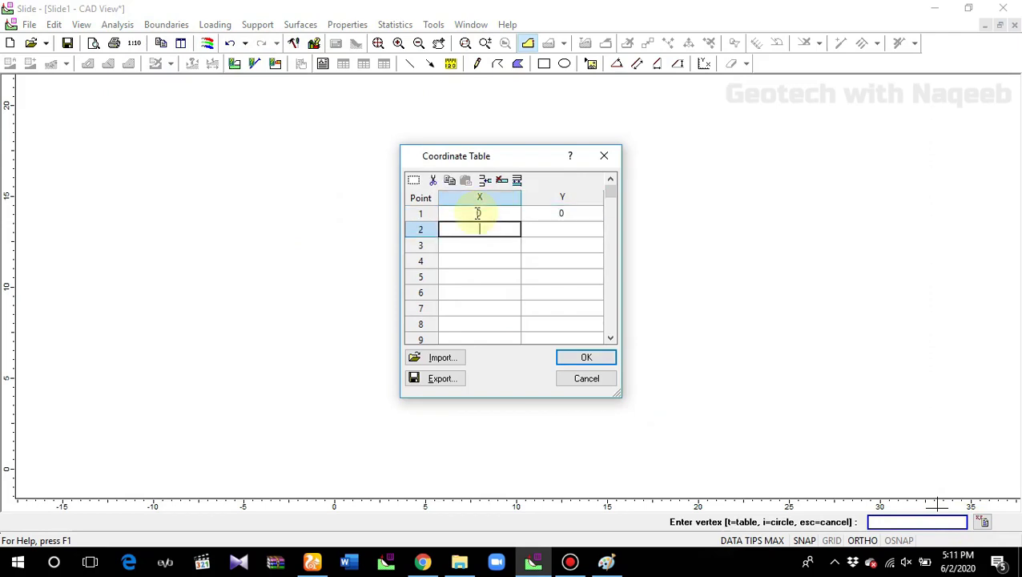
pyautogui.write('130')
pyautogui.press('Tab')
pyautogui.write('0')
pyautogui.press('Tab')
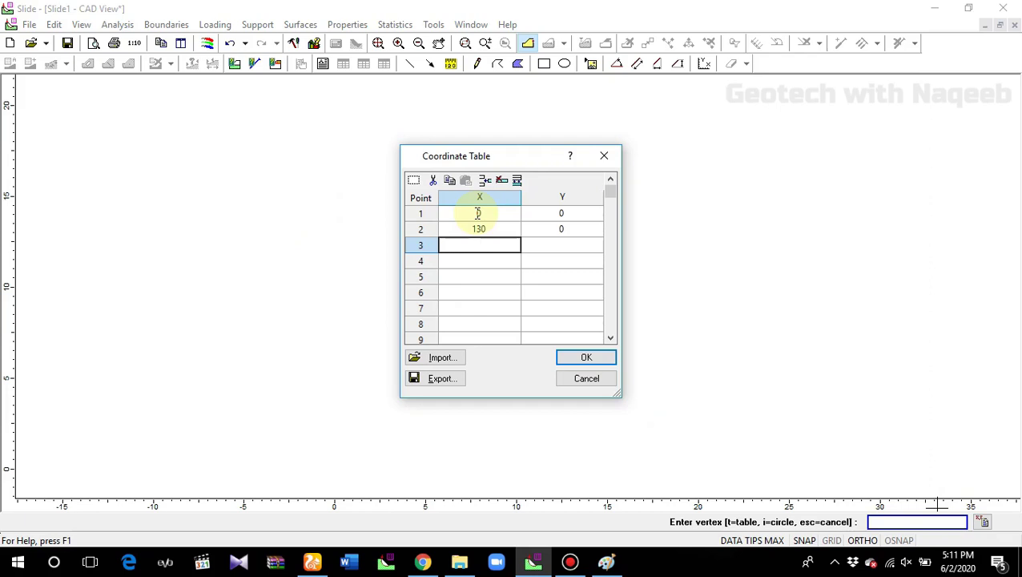
# - Enter the third and fourth boundary vertices as (130, 50) and (80, 50)
pyautogui.write('130')
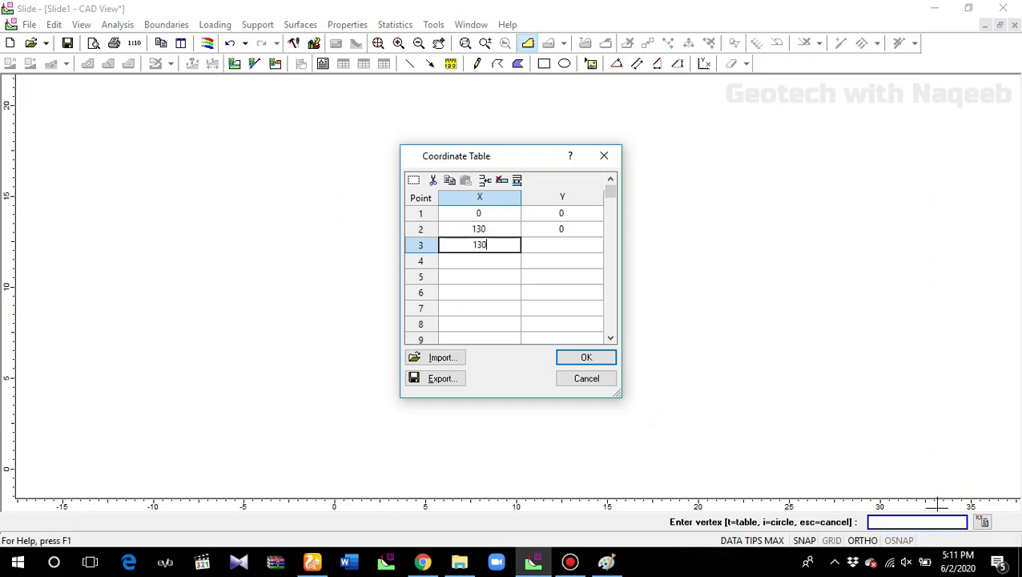
pyautogui.press('Tab')
pyautogui.write('50')
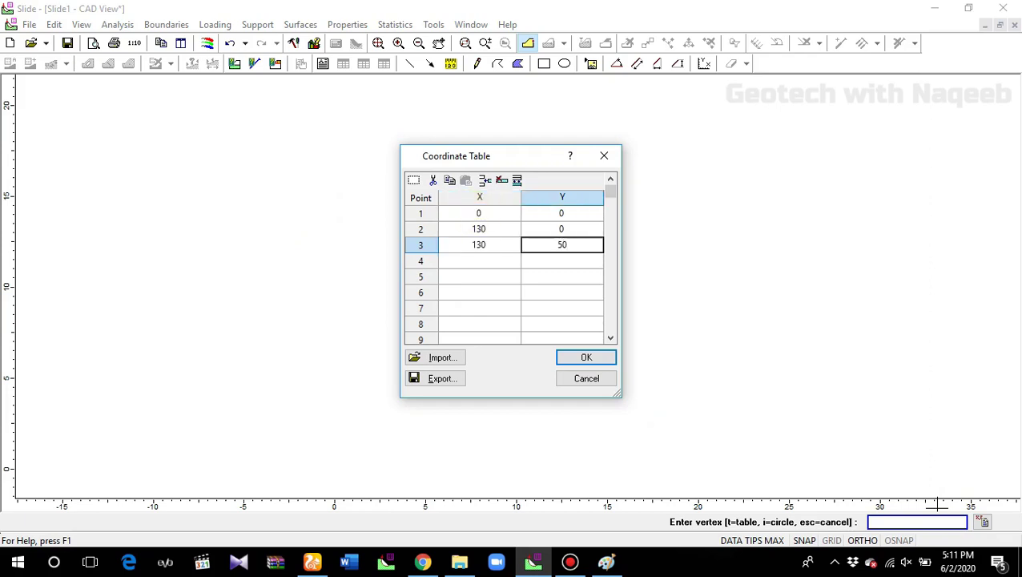
pyautogui.press('Tab')
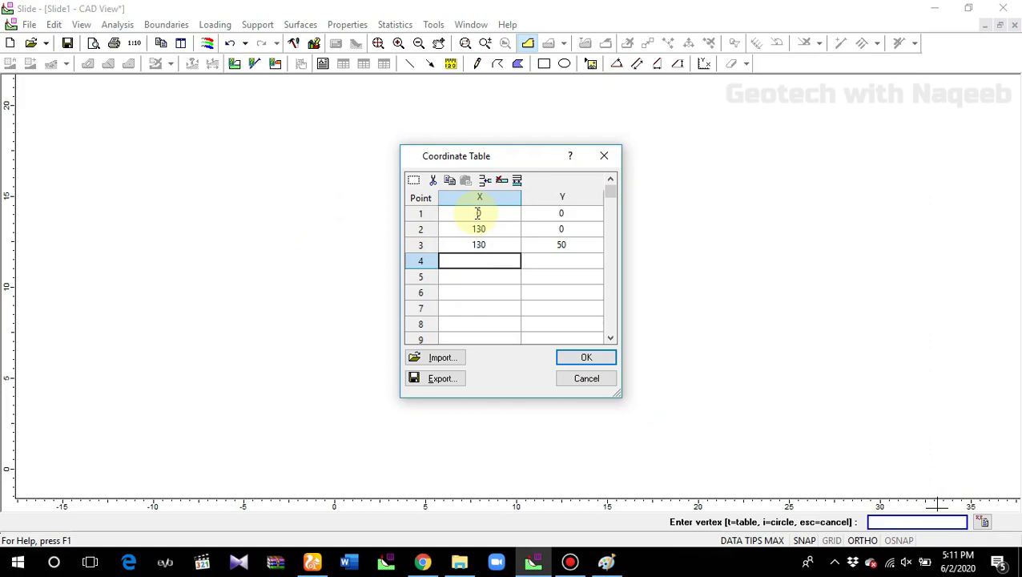
pyautogui.write('80')
pyautogui.press('Tab')
pyautogui.write('50')
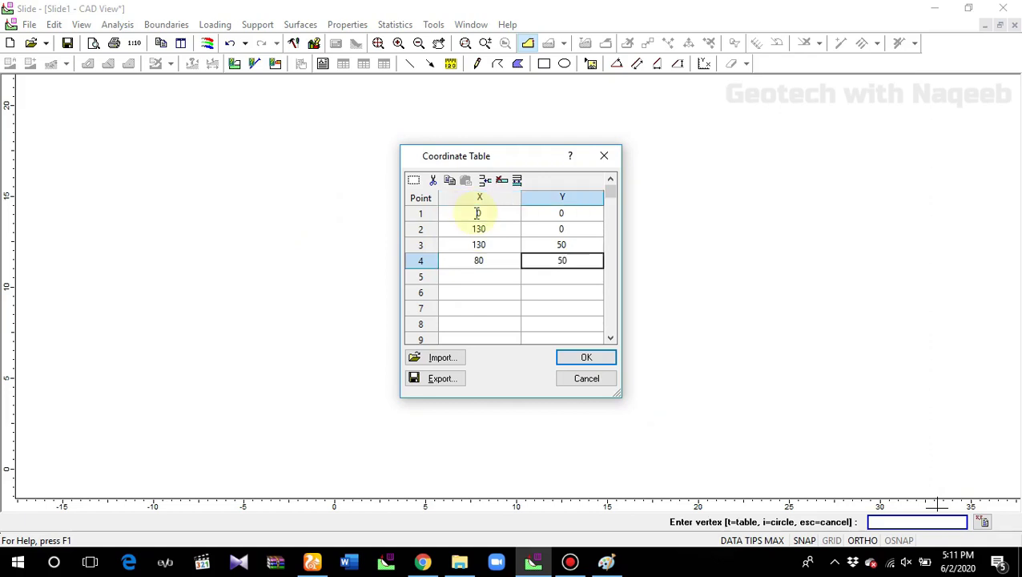
# - Enter the fifth and sixth boundary vertices as (50, 30) and (0, 30), and close the external boundary at (0, 0)
pyautogui.press('Tab')
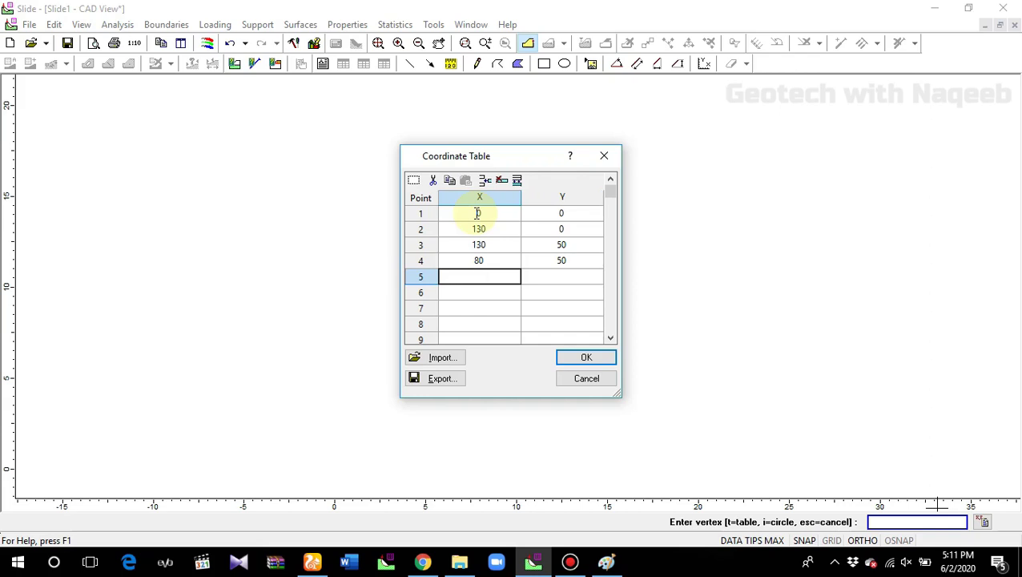
pyautogui.write('50')
pyautogui.press('Tab')
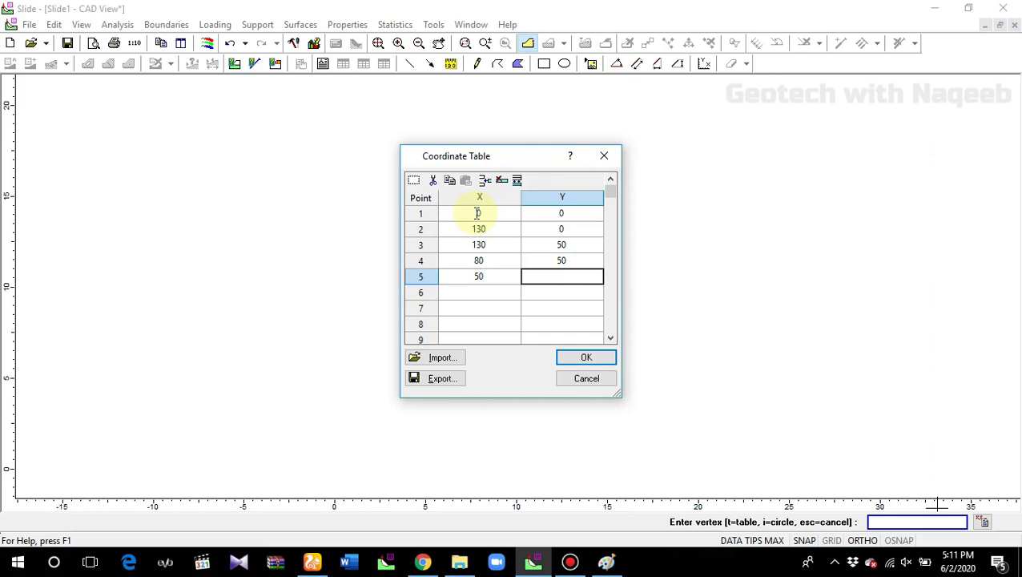
pyautogui.write('30')
pyautogui.press('Tab')
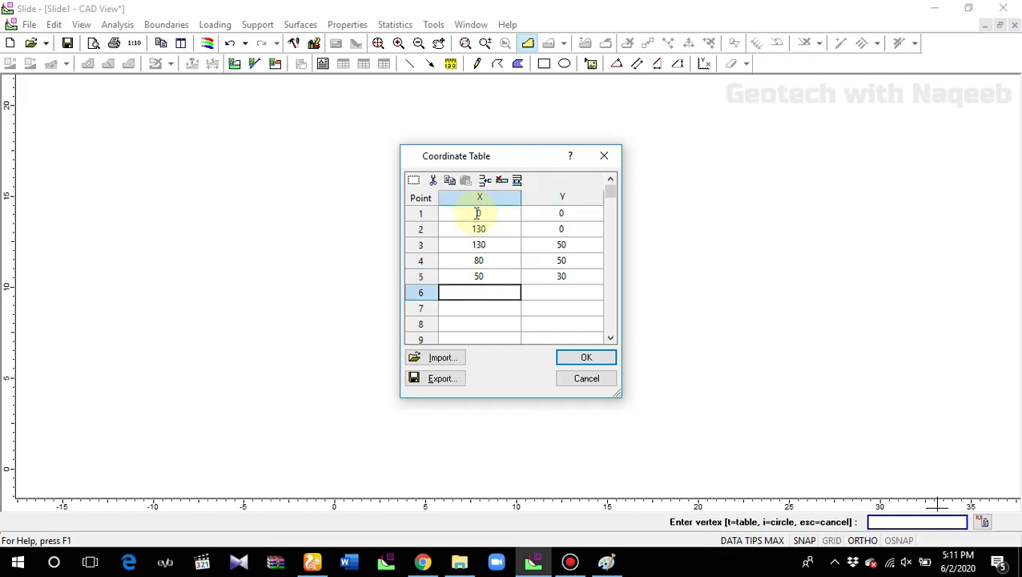
pyautogui.write('0')
pyautogui.press('Tab')
pyautogui.write('30')
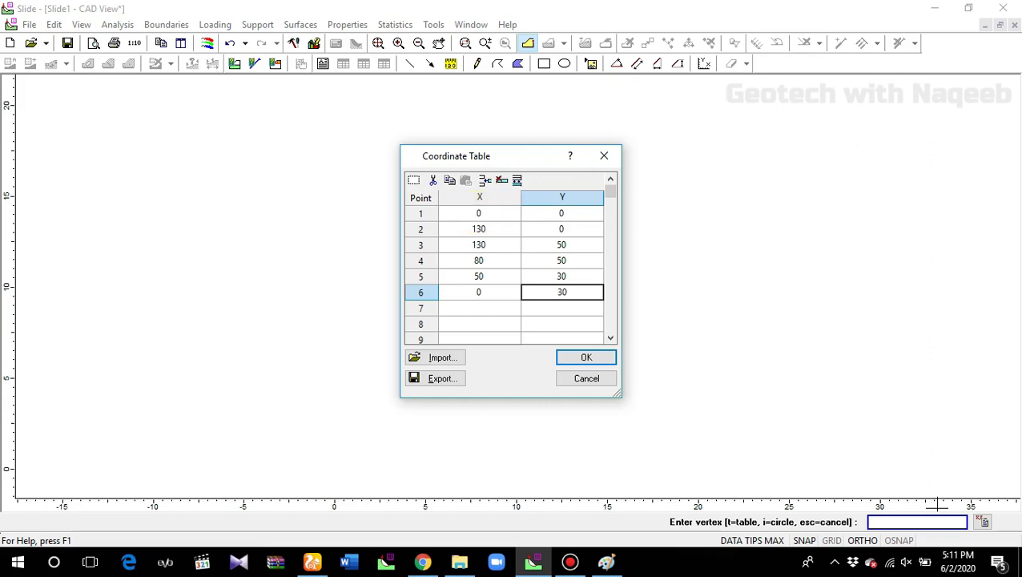
pyautogui.click(586, 358)
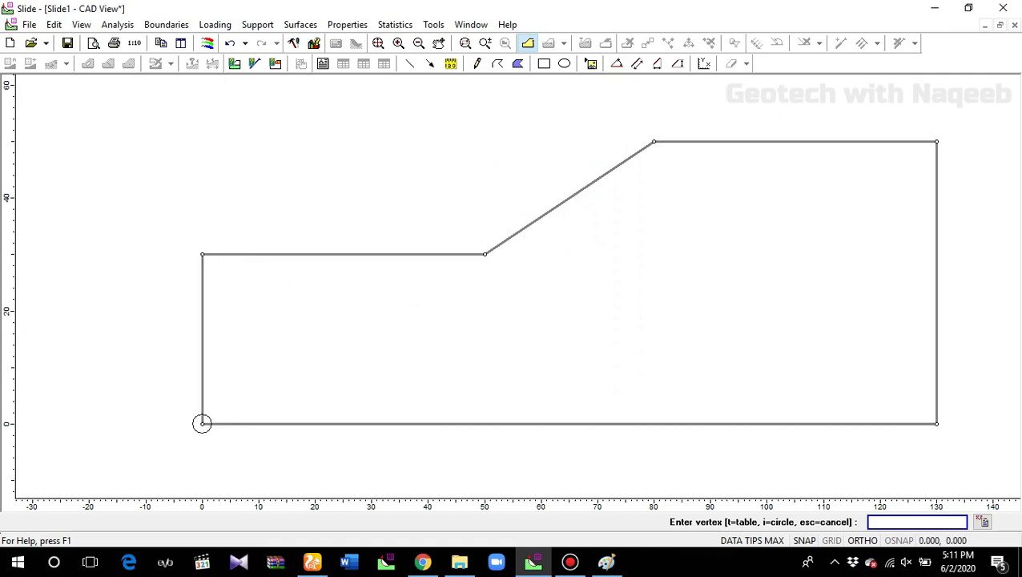
pyautogui.click(202, 423)
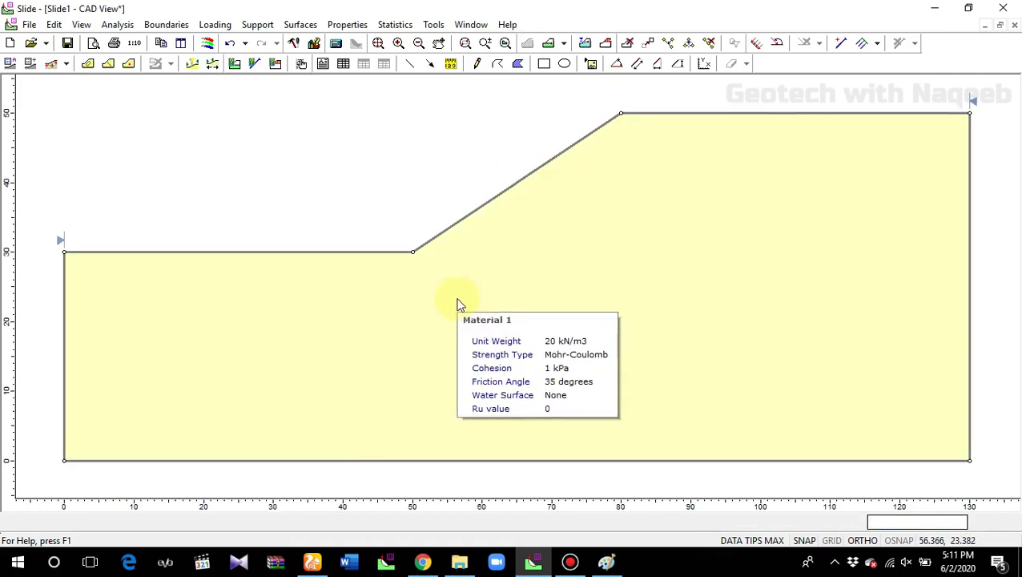
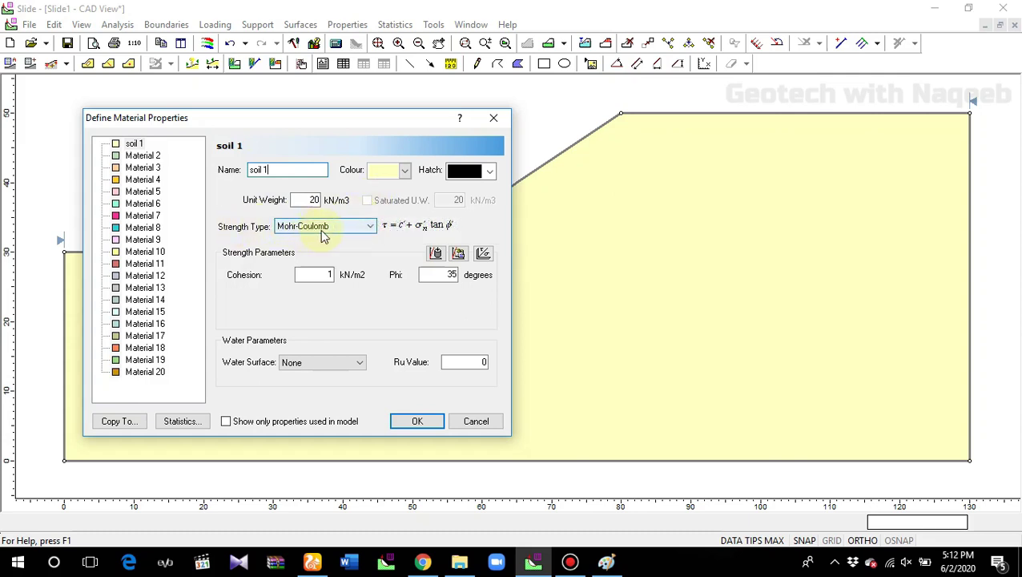
# - Keep Mohr-Coulomb as soil 1's strength type, review its strength and water parameters, and accept the material properties
pyautogui.click(372, 227)
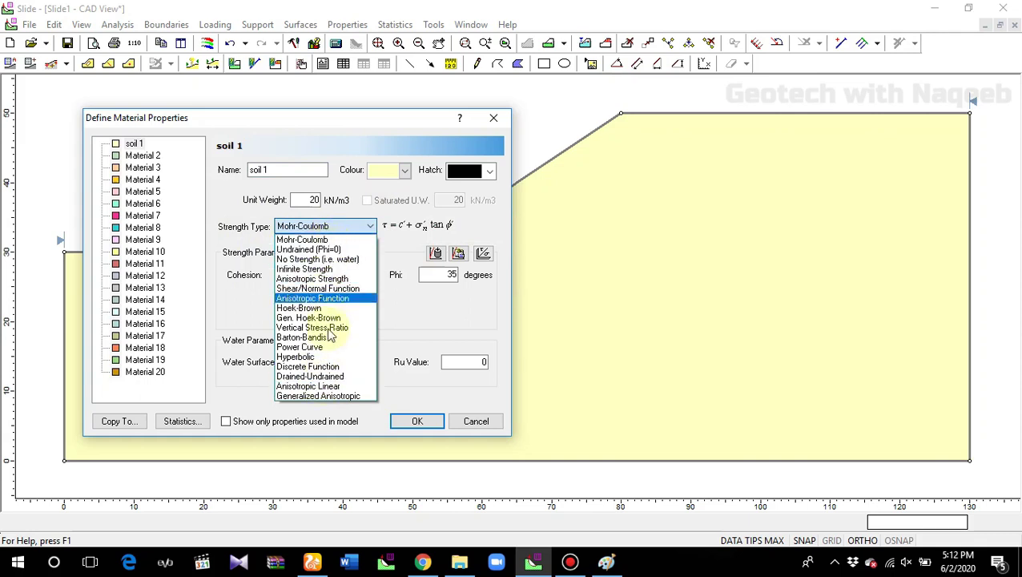
pyautogui.click(328, 240)
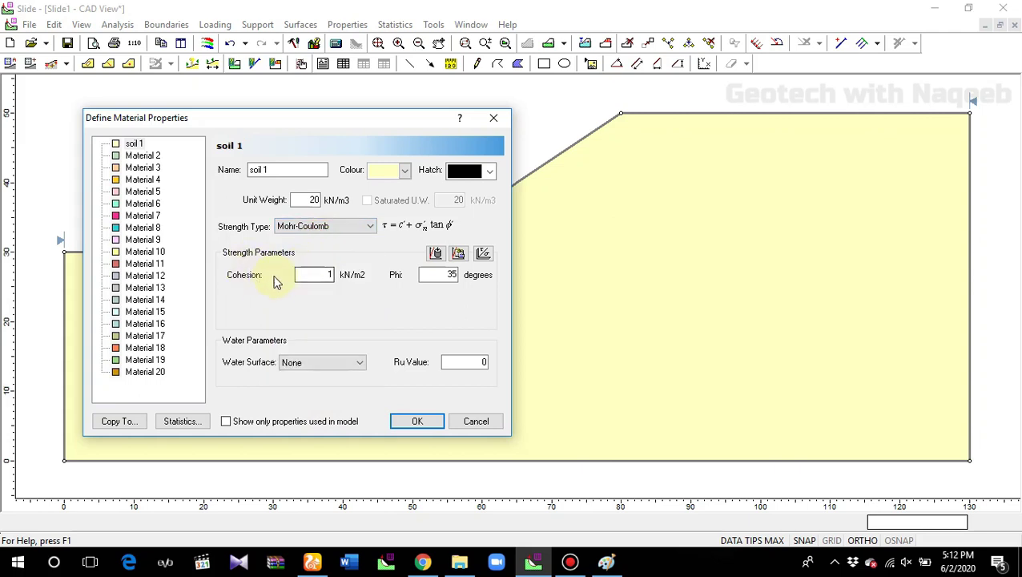
pyautogui.click(322, 277)
pyautogui.moveTo(363, 128); pyautogui.dragTo(374, 79)
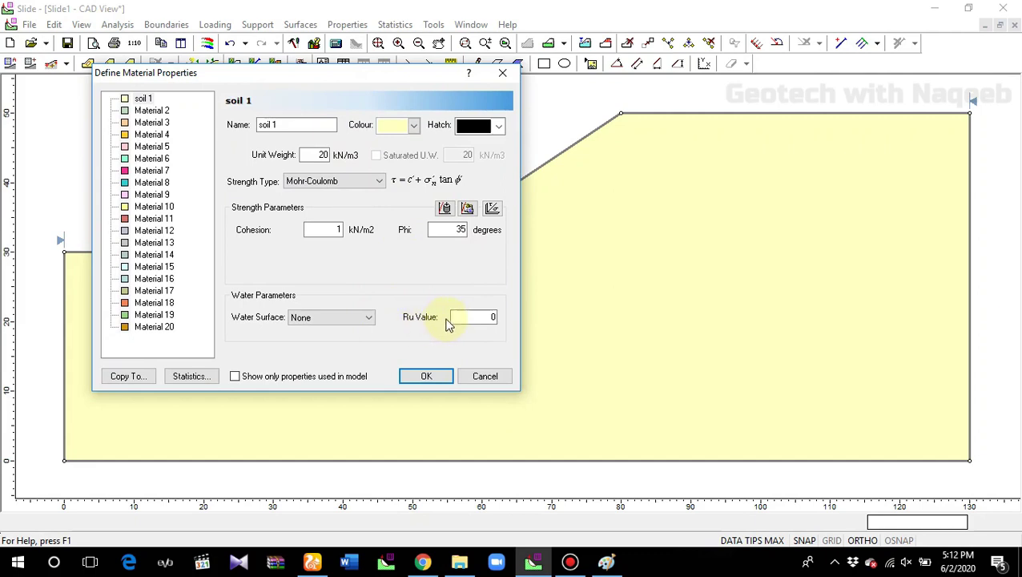
pyautogui.doubleClick(494, 317)
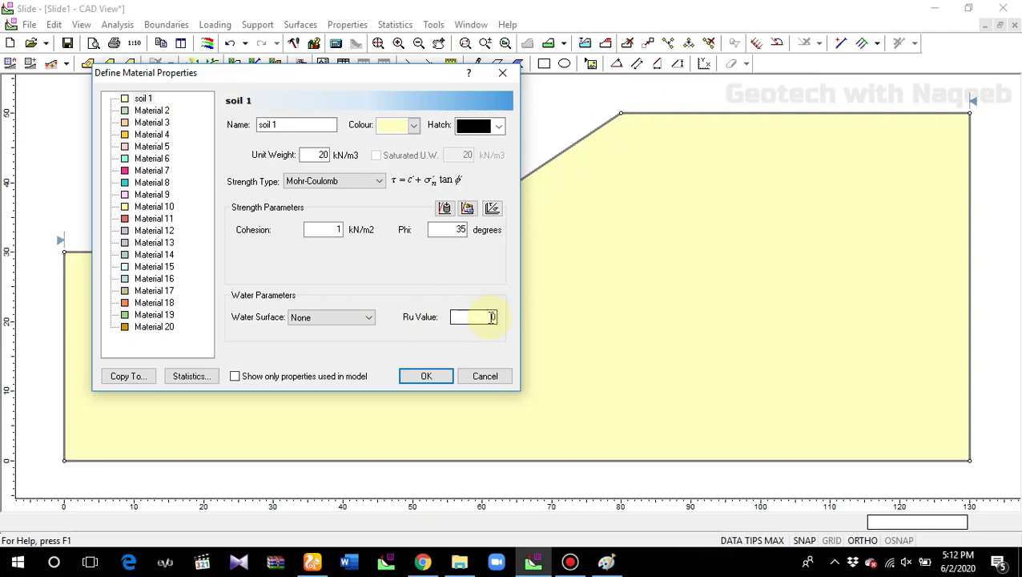
pyautogui.click(427, 377)
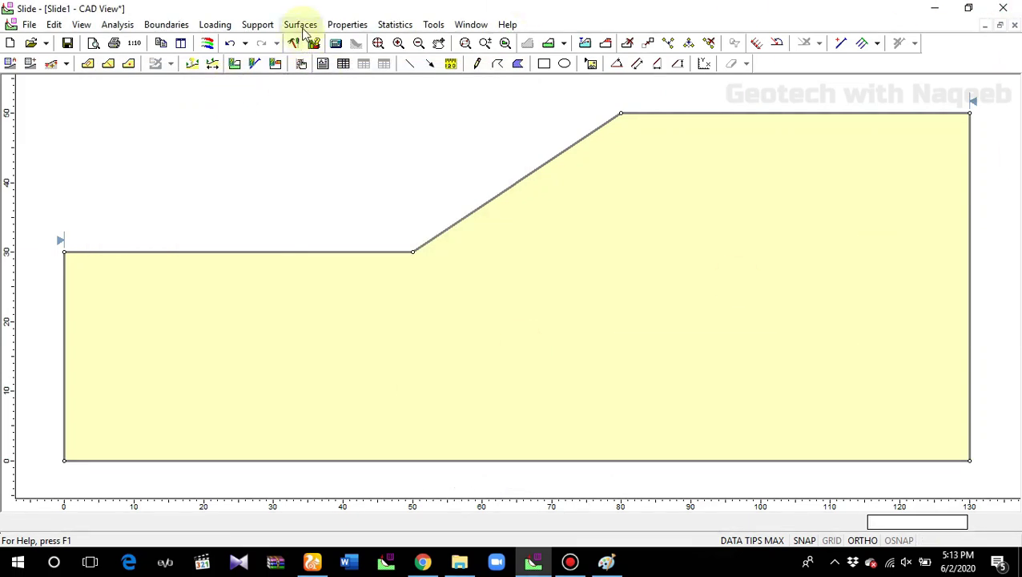
# - Create an automatic slip centre grid with 20 intervals in both the X and Y directions
pyautogui.click(302, 27)
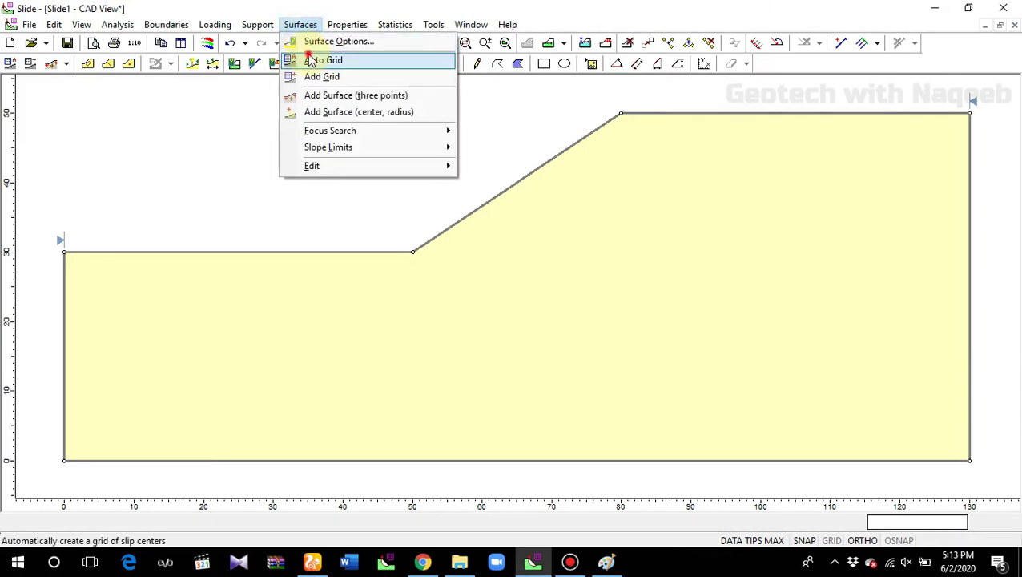
pyautogui.click(310, 61)
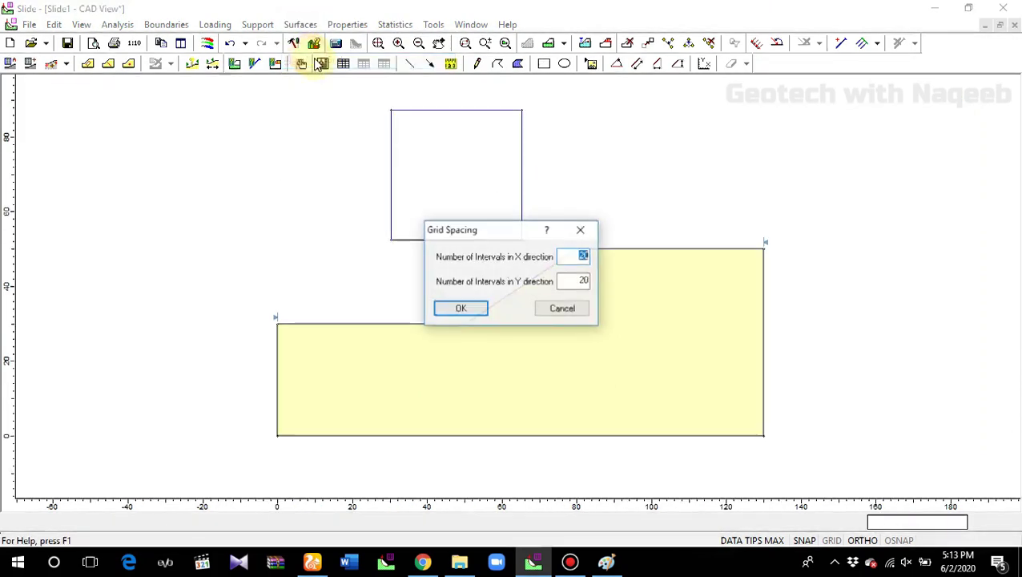
pyautogui.click(460, 310)
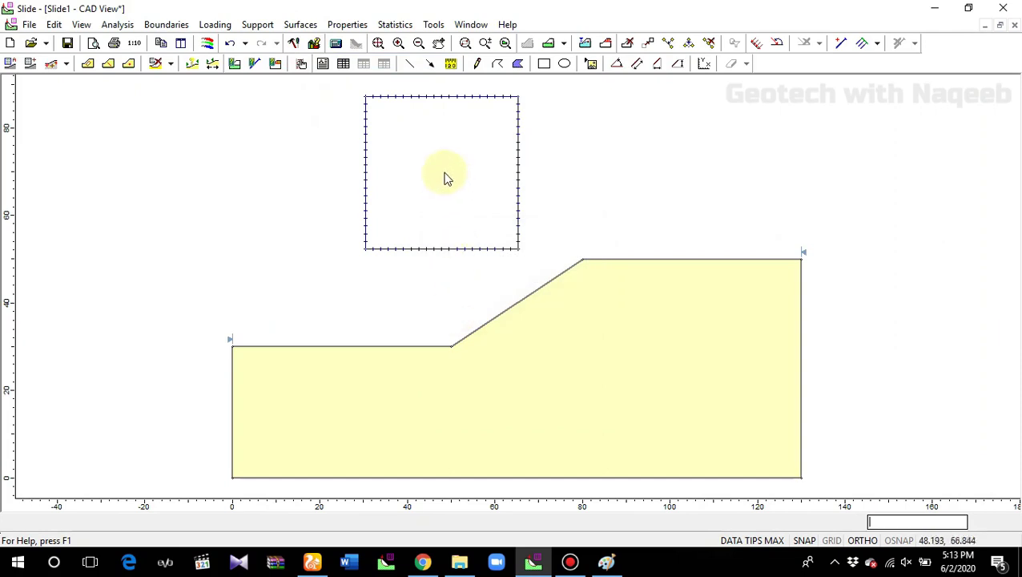
# - Turn on the display of grid points on the search grid in the display options
pyautogui.rightClick(447, 178)
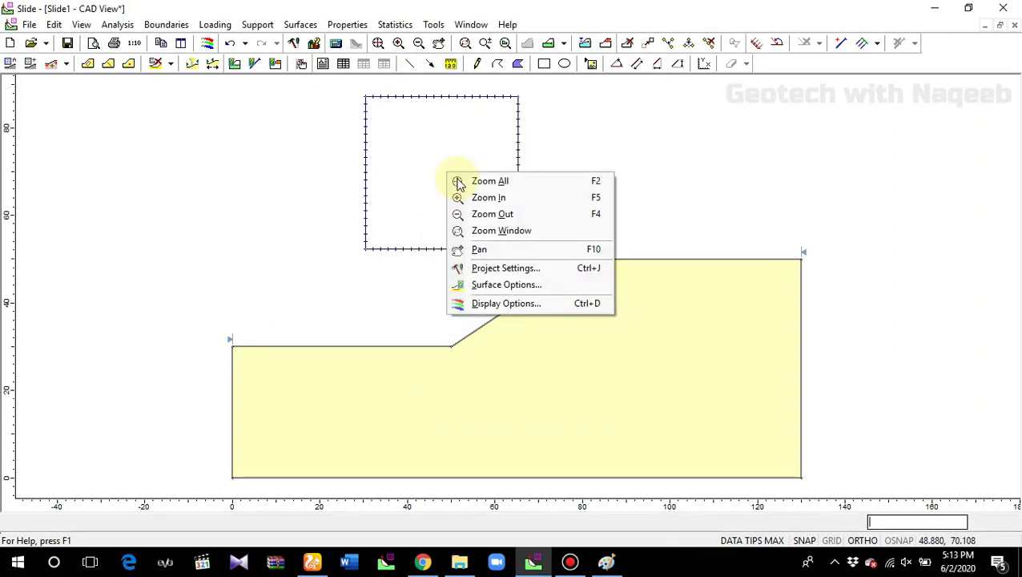
pyautogui.click(486, 302)
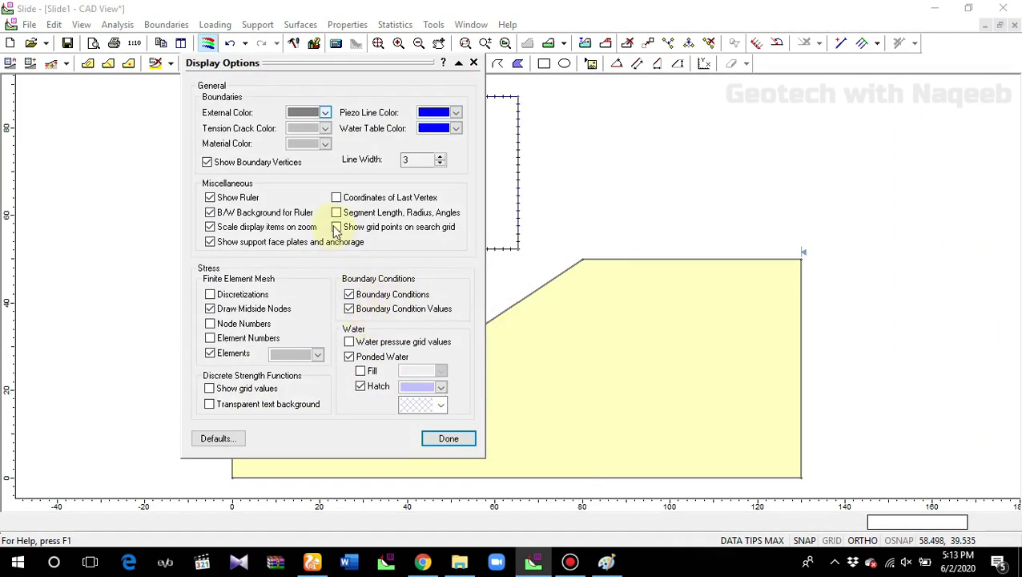
pyautogui.click(337, 226)
pyautogui.click(448, 443)
pyautogui.moveTo(594, 274)
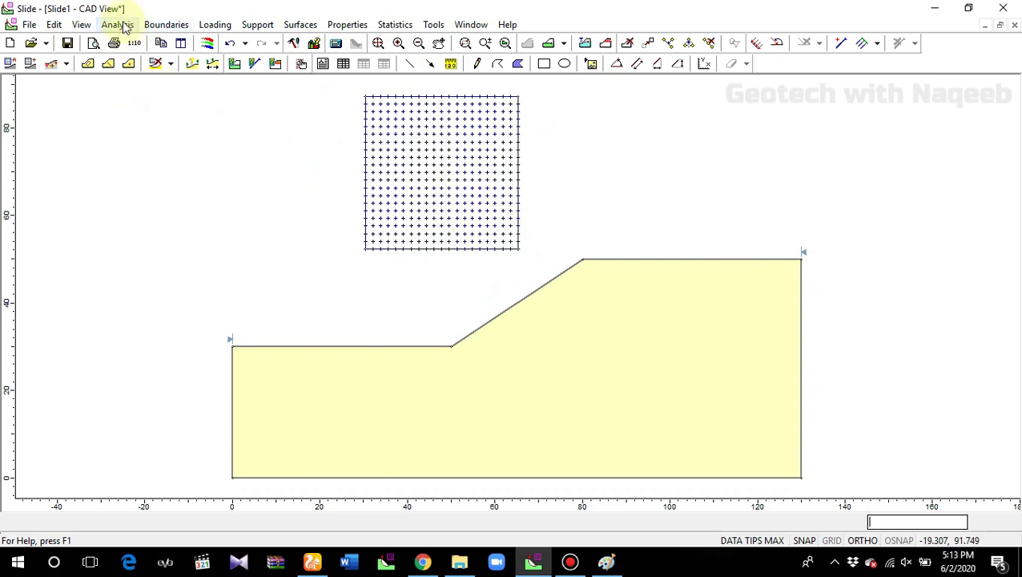
# - Start adding random variables in the material statistics and select soil 1 as the material
pyautogui.click(351, 24)
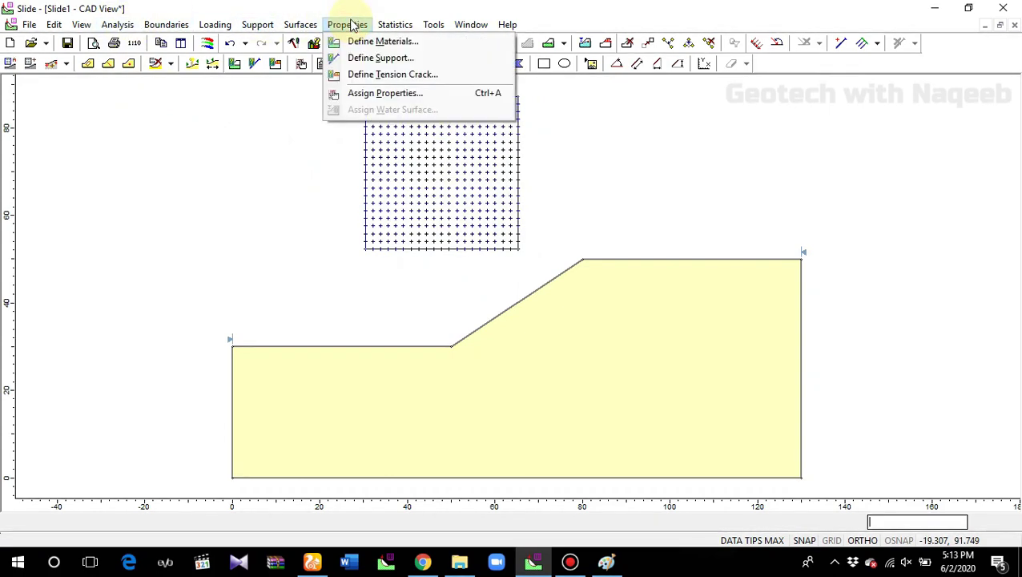
pyautogui.moveTo(385, 29)
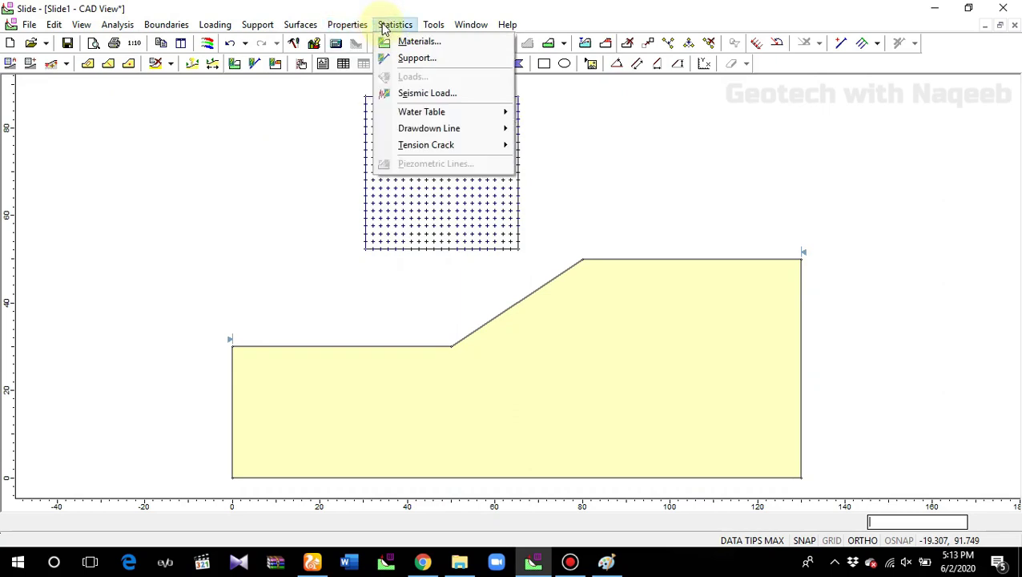
pyautogui.click(392, 41)
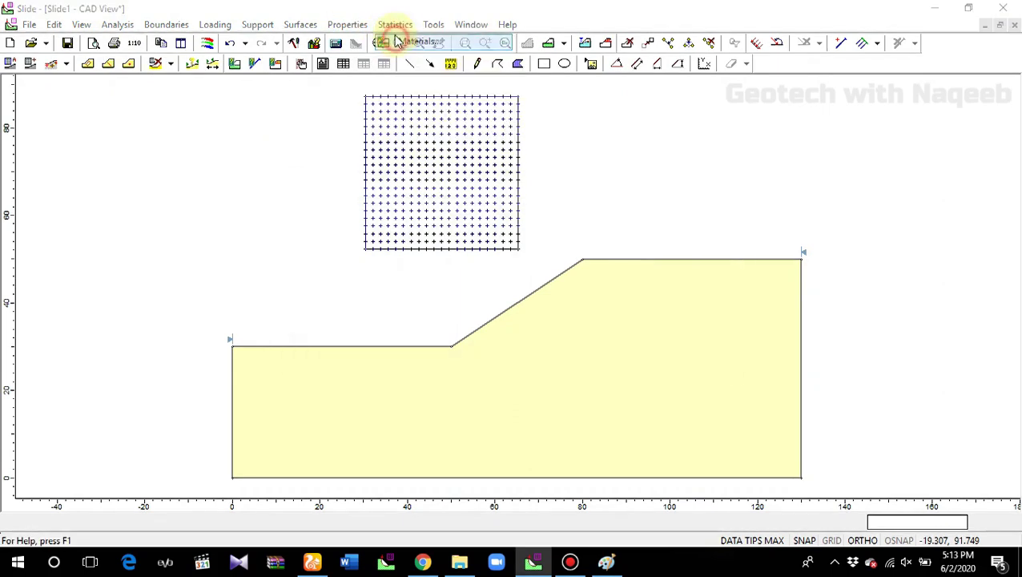
pyautogui.moveTo(470, 176); pyautogui.dragTo(270, 160)
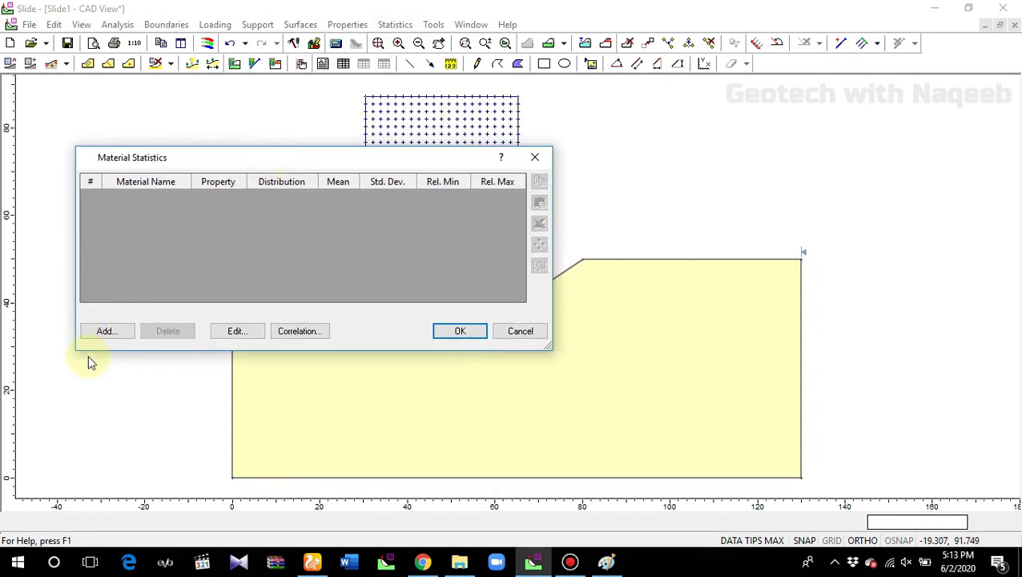
pyautogui.click(103, 331)
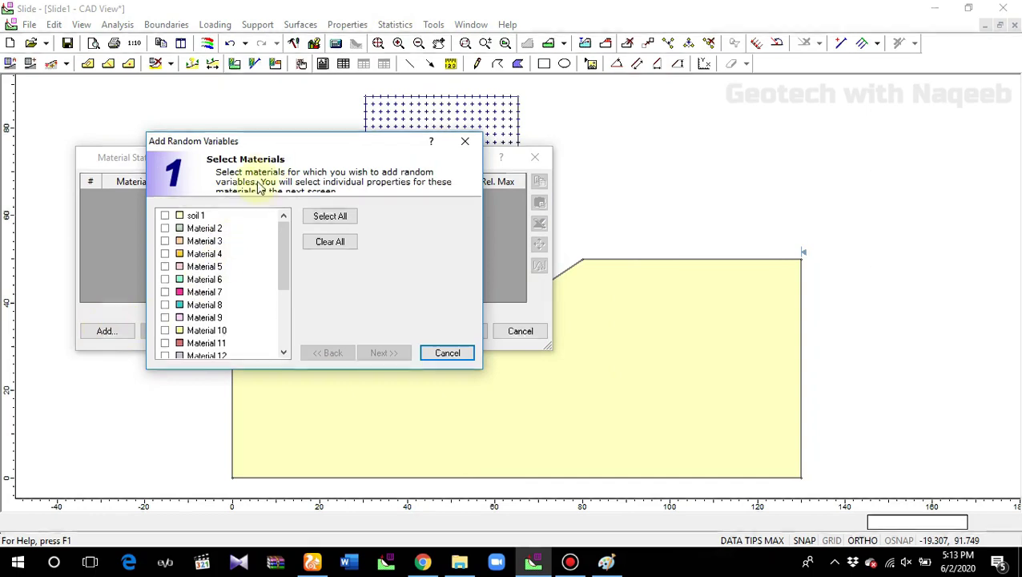
pyautogui.moveTo(280, 138); pyautogui.dragTo(266, 142)
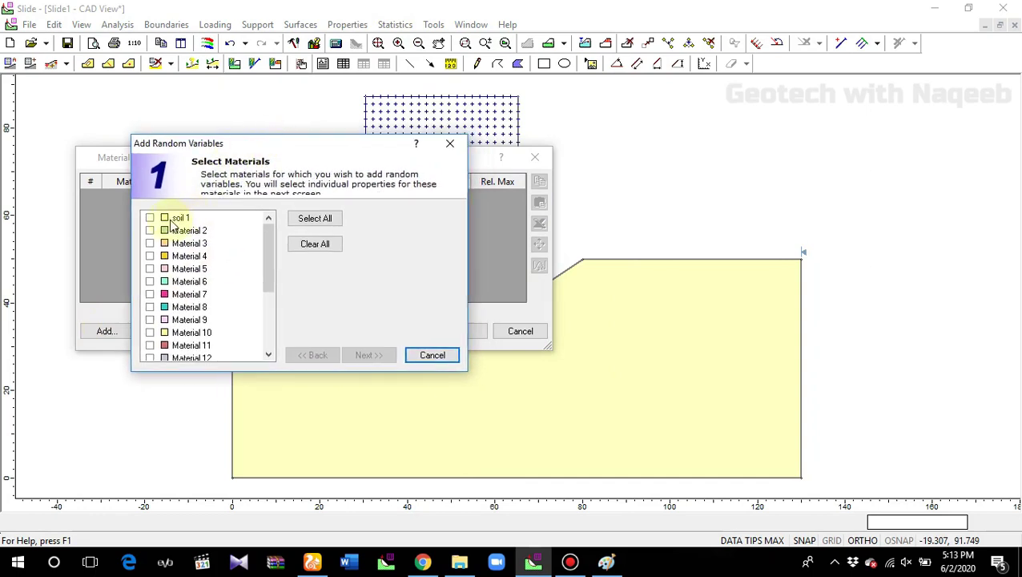
pyautogui.click(181, 220)
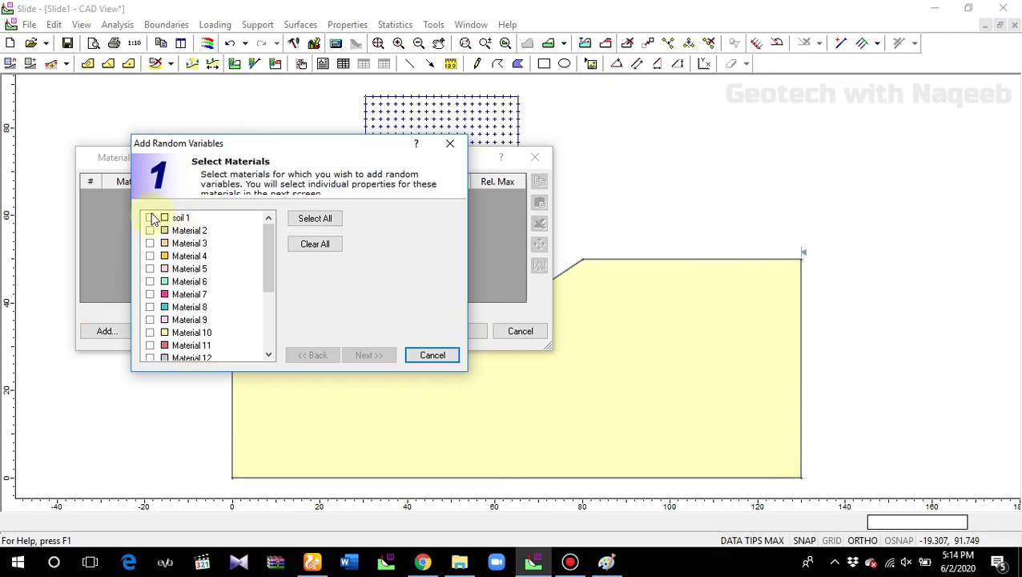
pyautogui.click(151, 218)
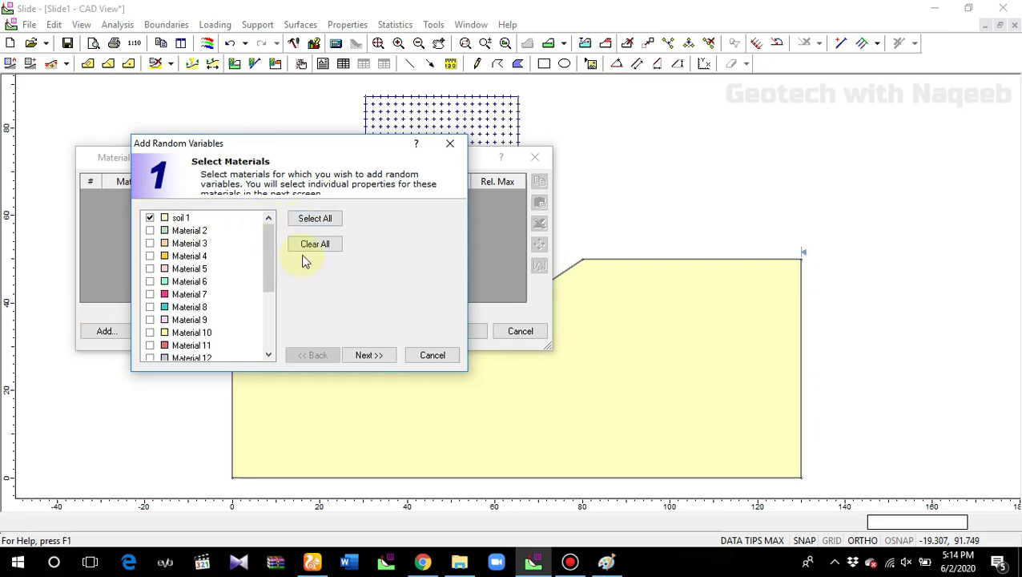
pyautogui.click(324, 225)
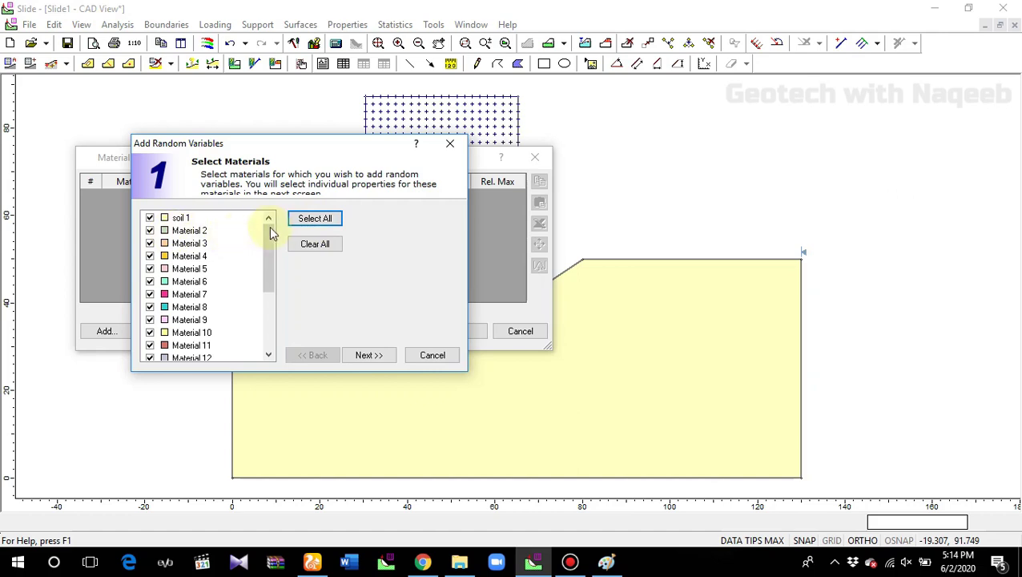
pyautogui.click(150, 230)
pyautogui.click(150, 243)
pyautogui.click(150, 256)
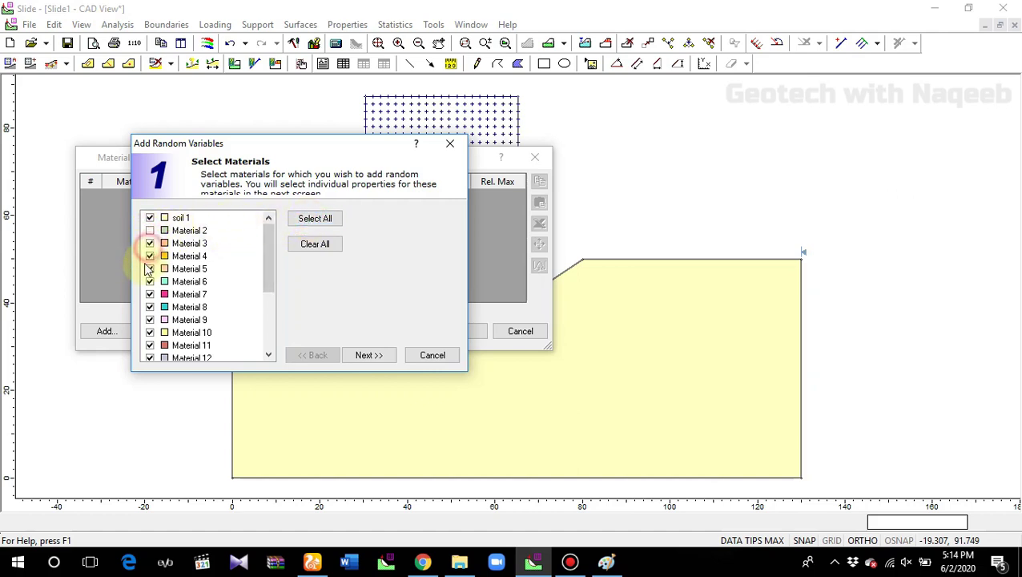
pyautogui.click(151, 243)
pyautogui.click(150, 256)
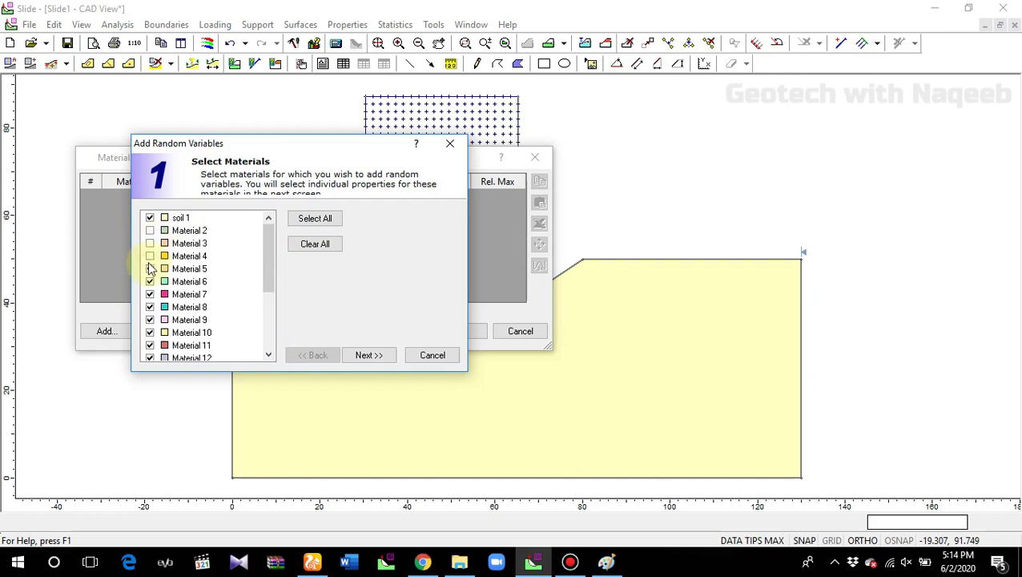
pyautogui.click(150, 257)
pyautogui.click(150, 282)
pyautogui.click(149, 284)
pyautogui.click(151, 280)
pyautogui.click(299, 243)
pyautogui.click(150, 218)
# - Define cohesion, phi and unit weight as soil 1's random variables with a Normal distribution
pyautogui.click(366, 360)
pyautogui.click(366, 360)
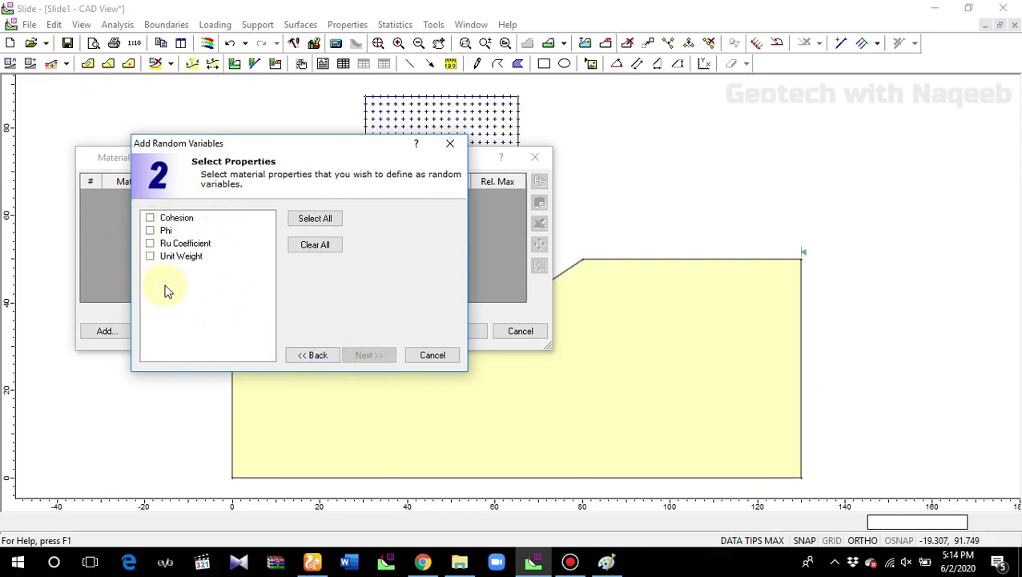
pyautogui.click(149, 218)
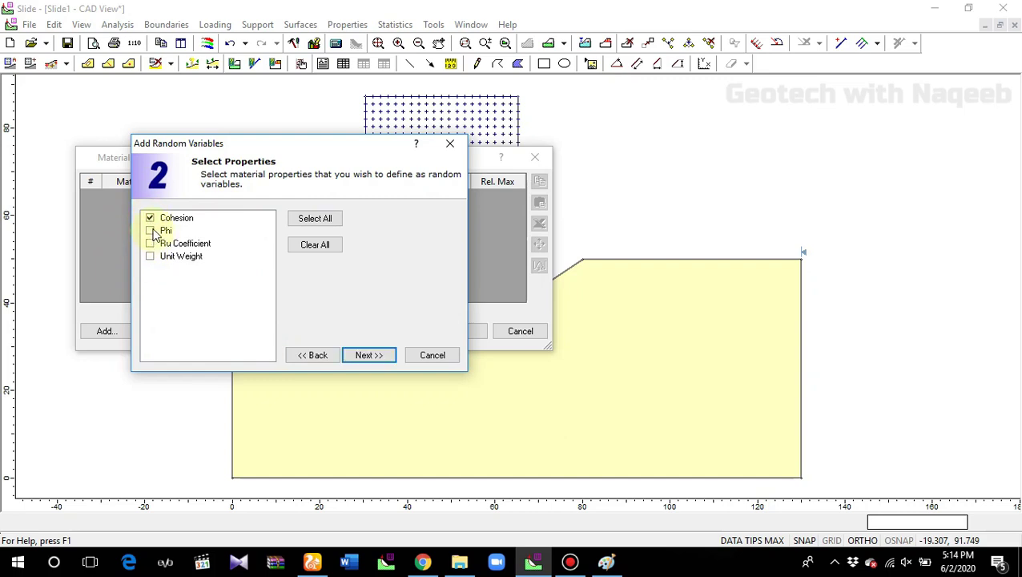
pyautogui.click(150, 231)
pyautogui.click(150, 257)
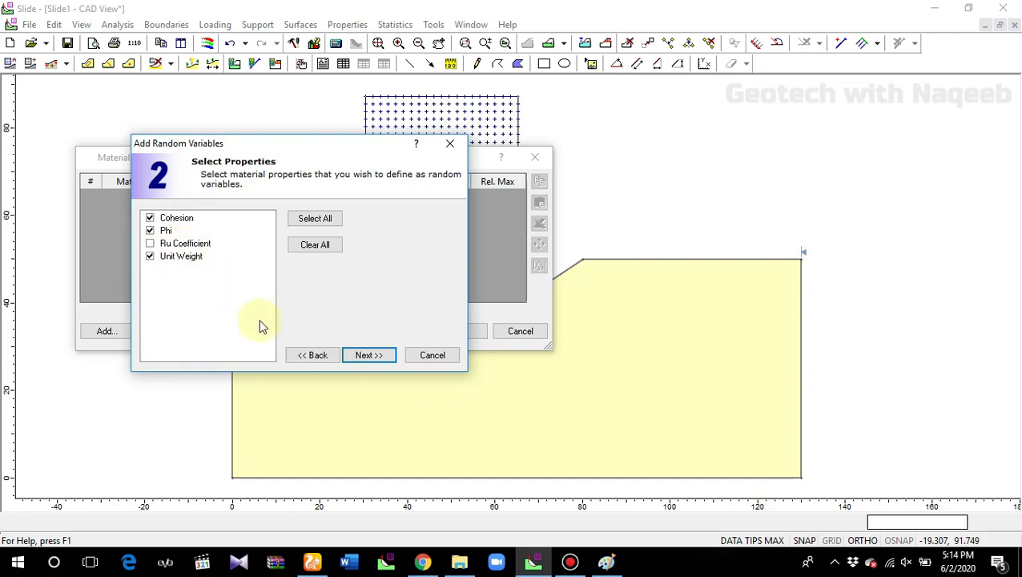
pyautogui.click(370, 359)
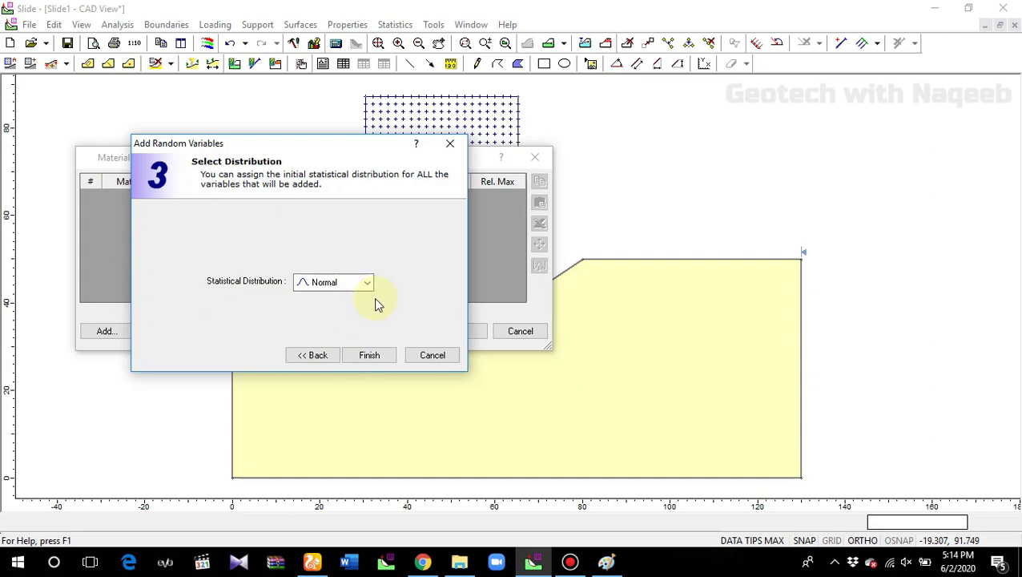
pyautogui.click(370, 355)
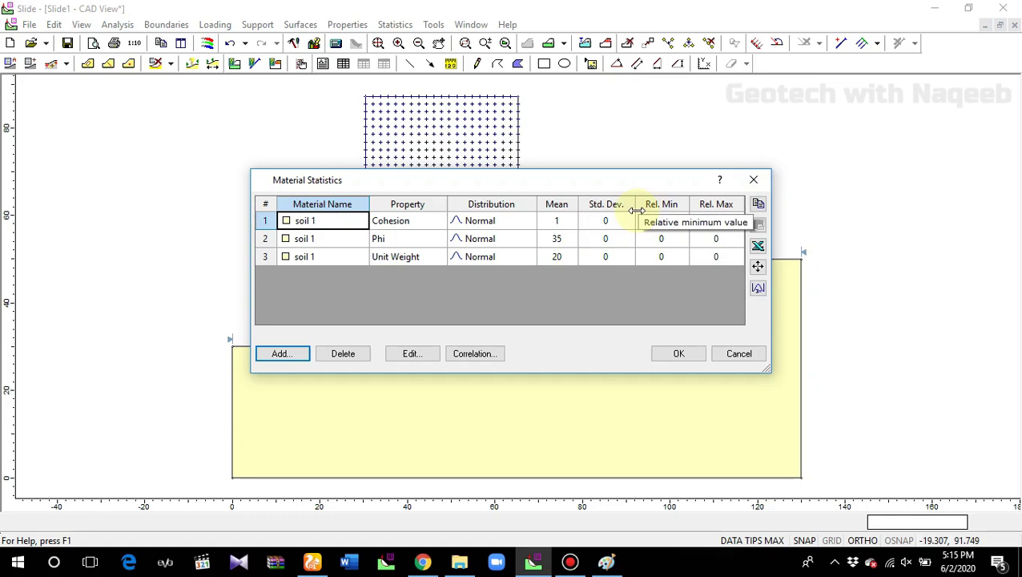
# - Set soil 1's standard deviations to 1 for cohesion, 3 for phi and 9 for unit weight
pyautogui.click(618, 219)
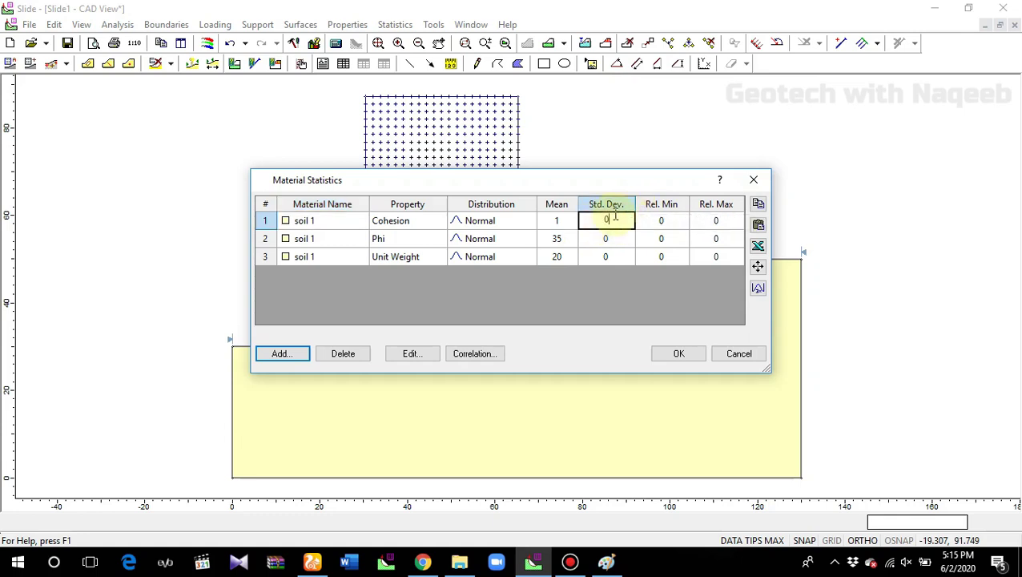
pyautogui.write('1')
pyautogui.click(622, 237)
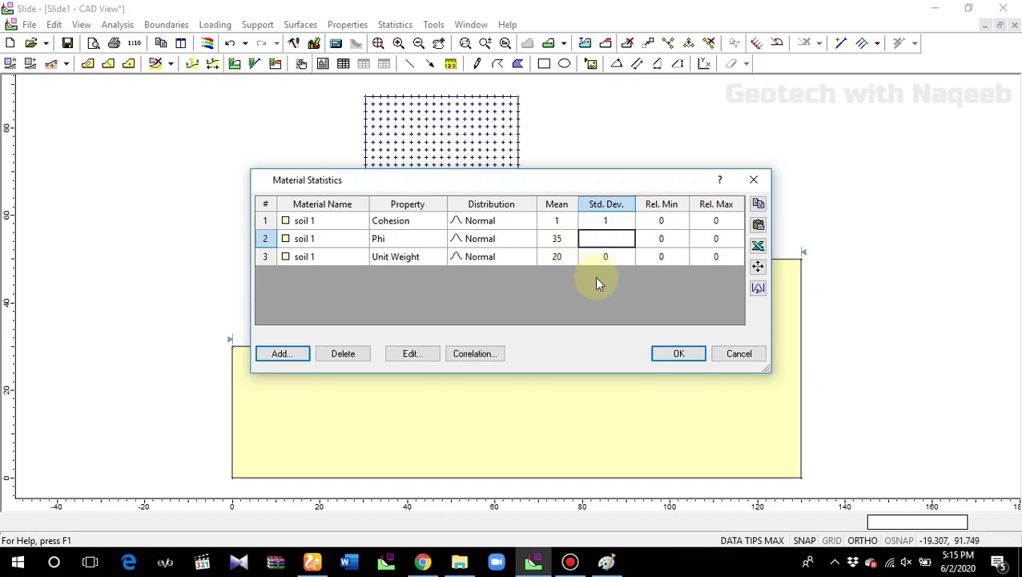
pyautogui.write('3')
pyautogui.press('Return')
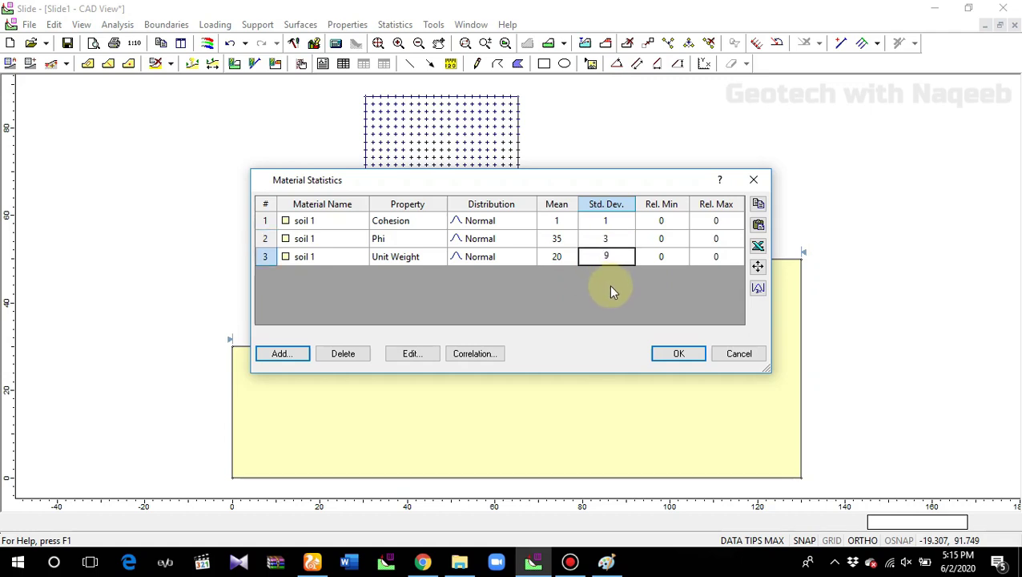
pyautogui.press('Tab')
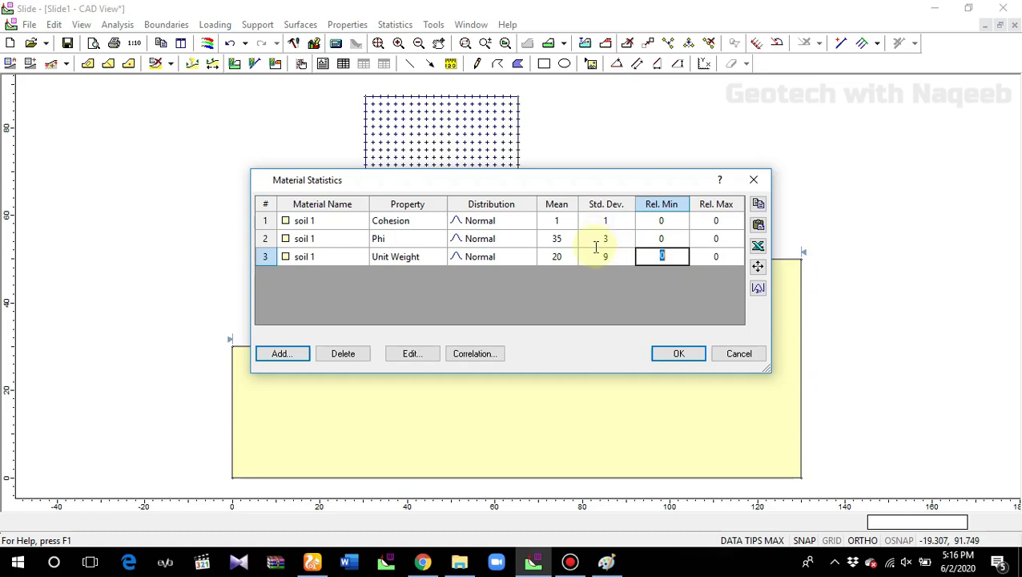
# - Set both the relative minimum and relative maximum of soil 1's cohesion to 3
pyautogui.click(657, 223)
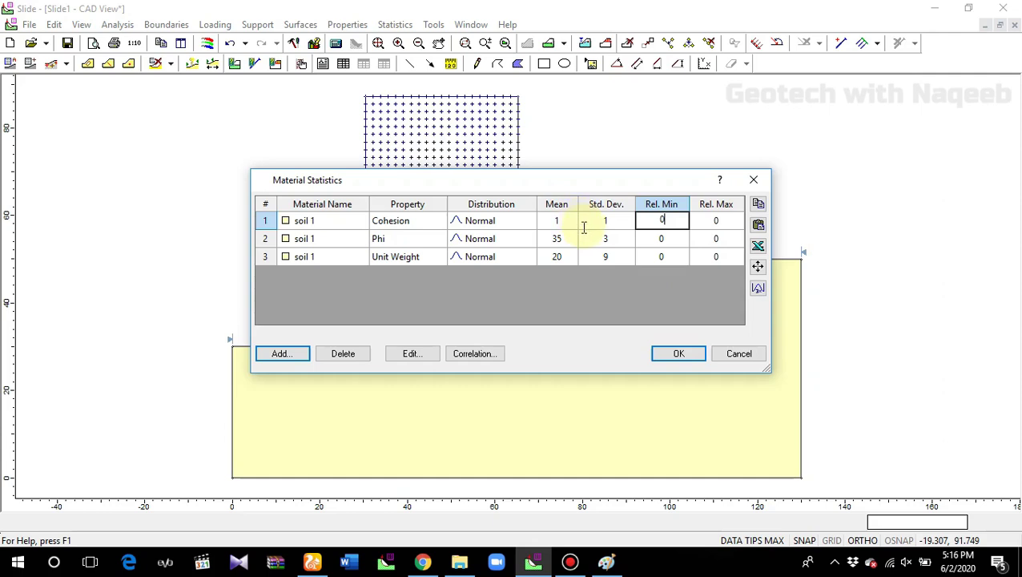
pyautogui.write('3')
pyautogui.click(664, 240)
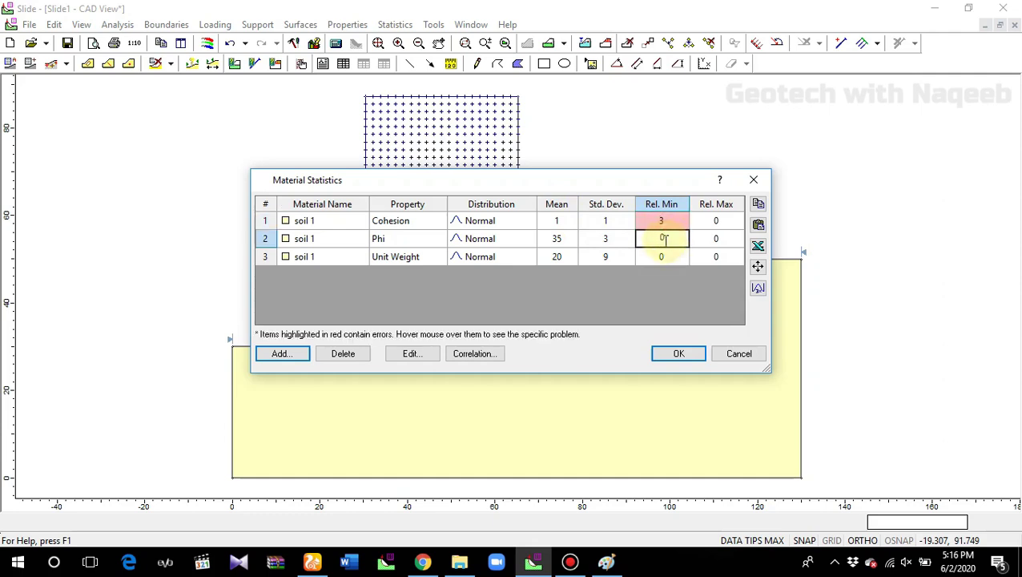
pyautogui.click(725, 219)
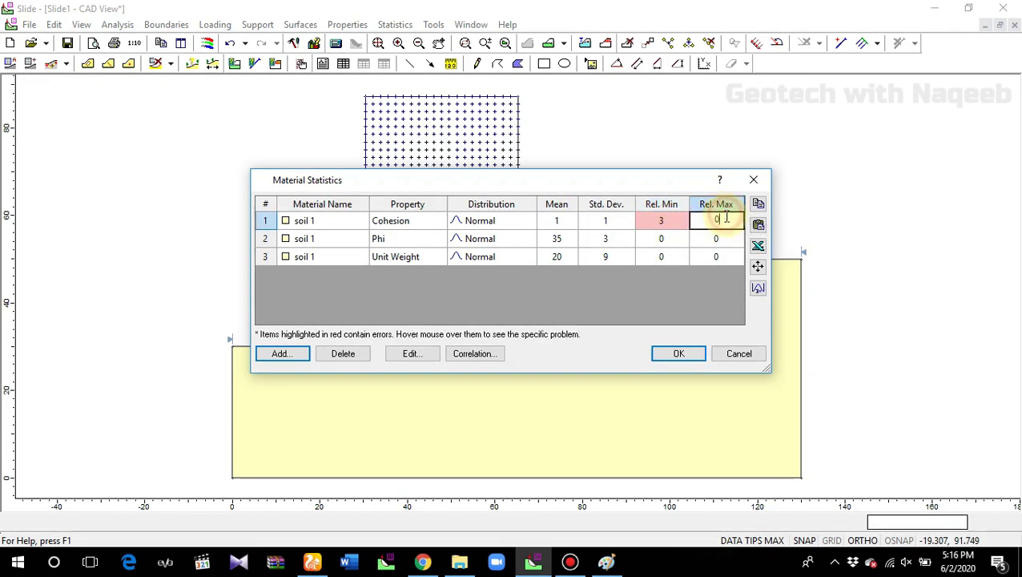
pyautogui.write('3')
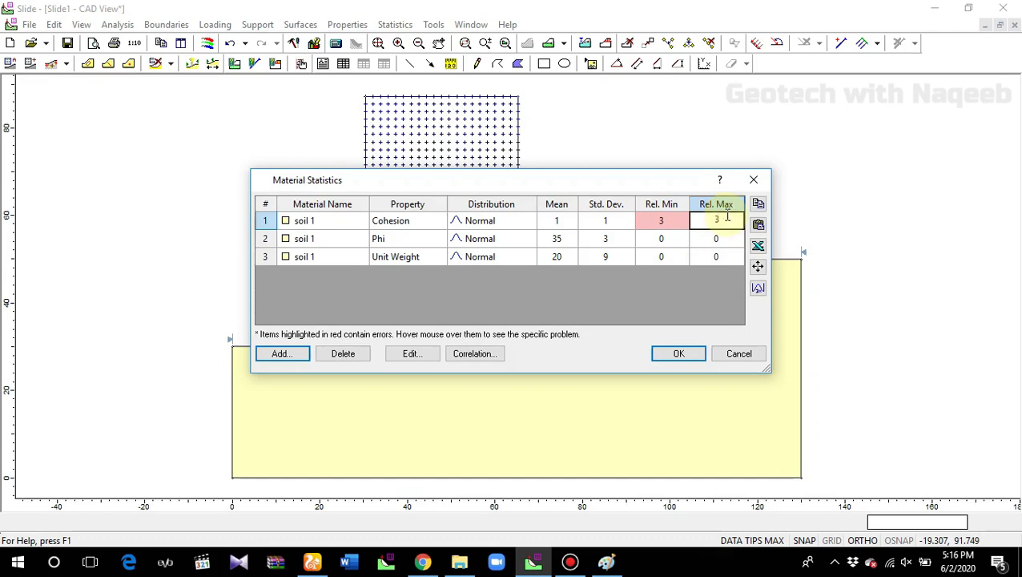
# - Set both the relative minimum and relative maximum of soil 1's phi to 9
pyautogui.click(674, 239)
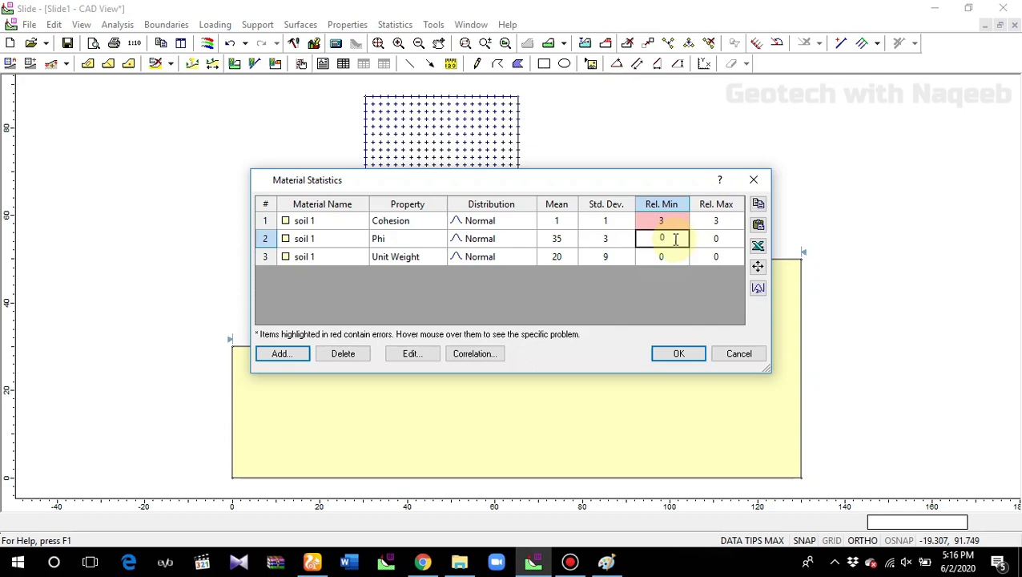
pyautogui.write('9')
pyautogui.press('Tab')
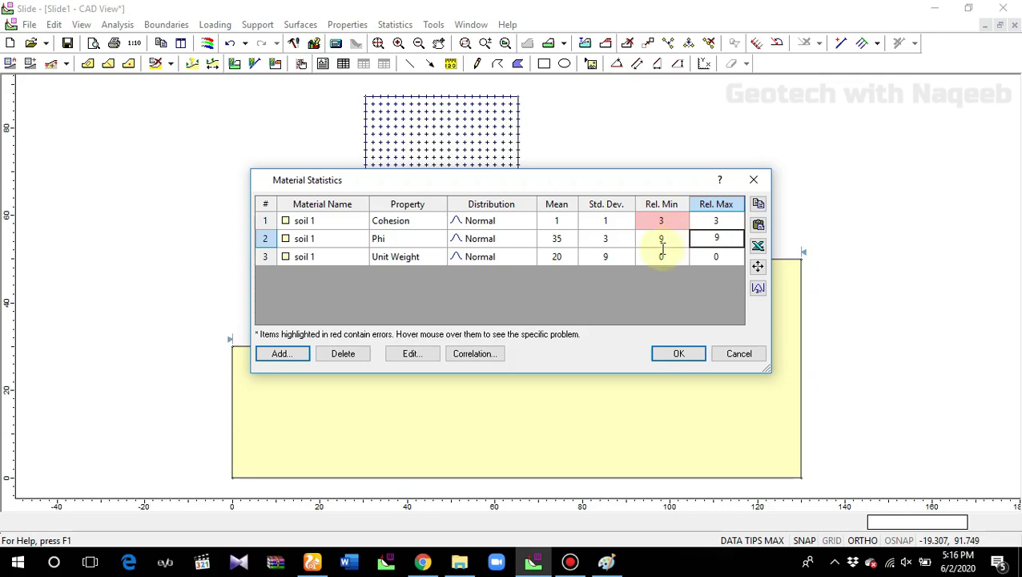
pyautogui.write('9')
# - Set both the relative minimum and relative maximum of soil 1's unit weight to 1.5
pyautogui.click(668, 255)
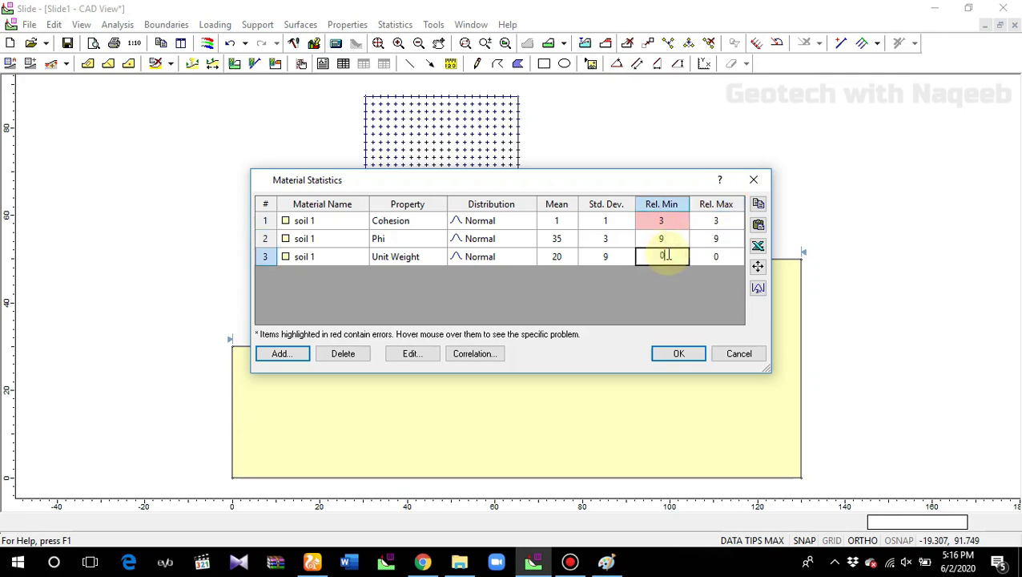
pyautogui.write('1.5')
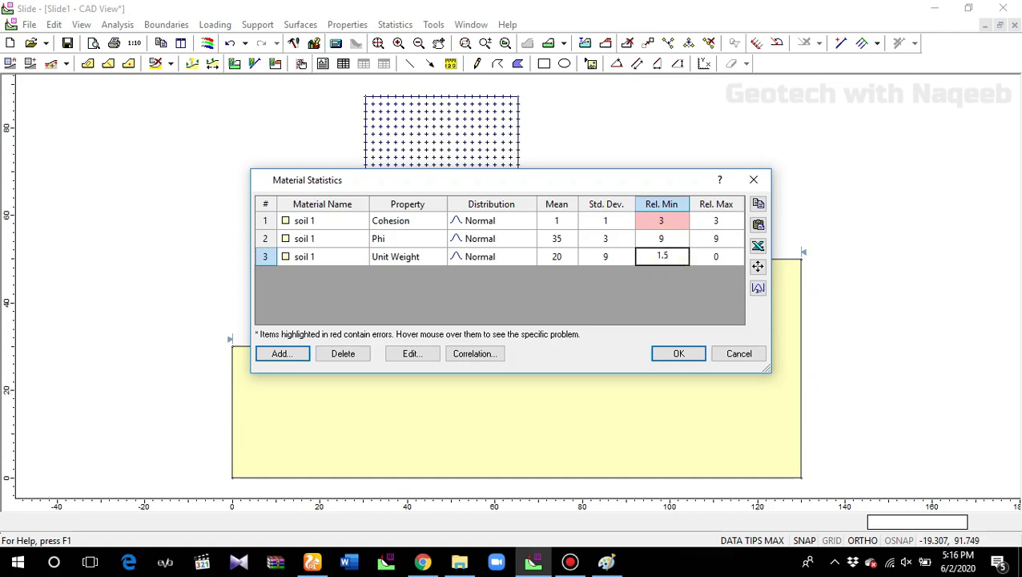
pyautogui.click(719, 257)
pyautogui.press('BackSpace')
pyautogui.write('1.5')
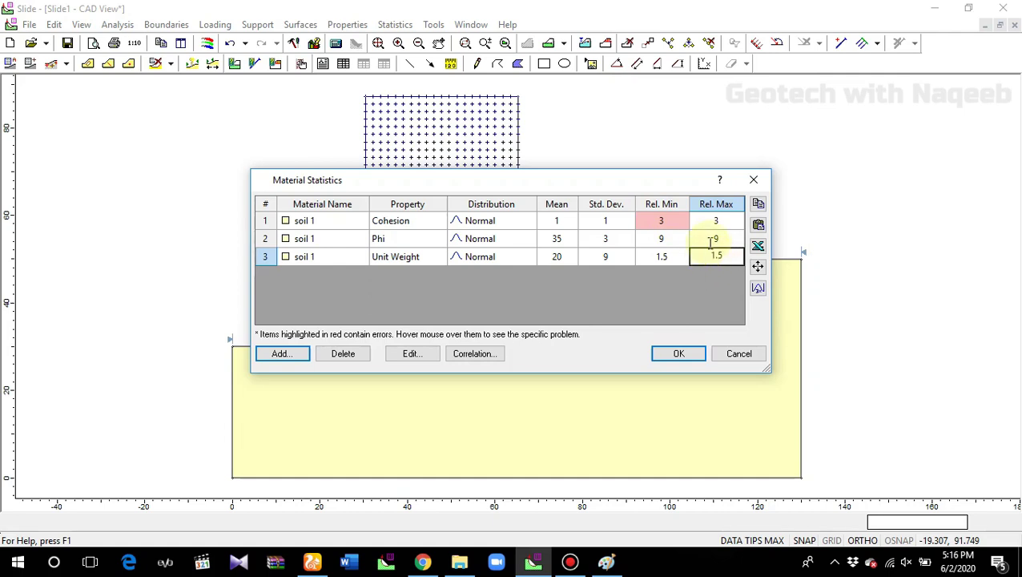
# - Re-enter 3 as the cohesion's relative minimum and try to apply the material statistics
pyautogui.click(670, 219)
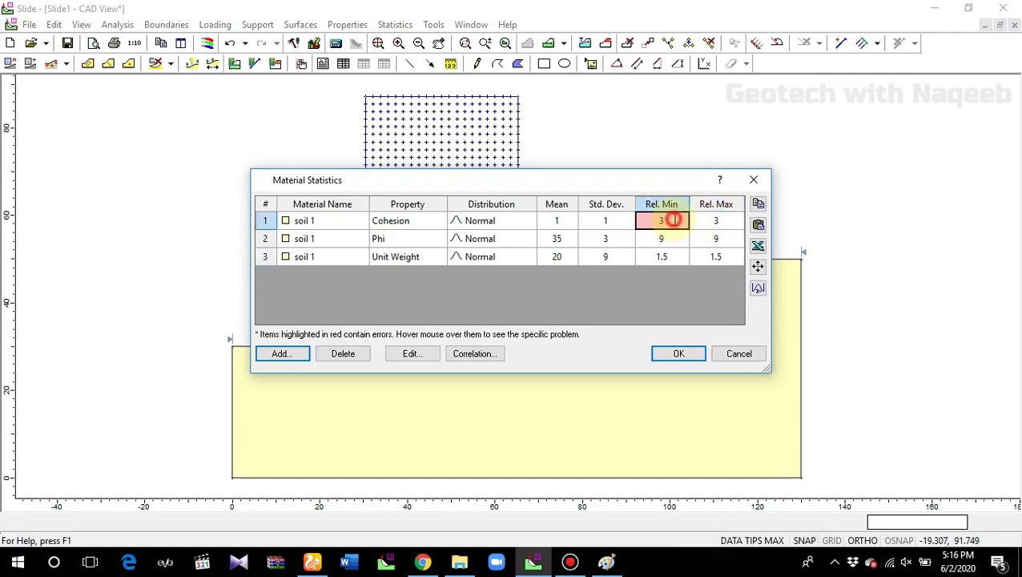
pyautogui.click(680, 272)
pyautogui.click(677, 221)
pyautogui.press('BackSpace')
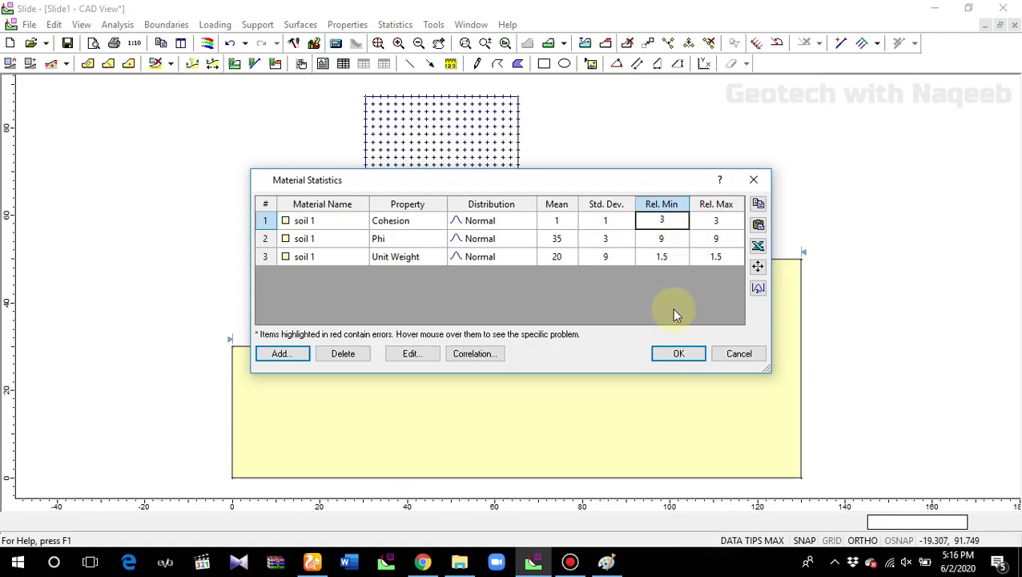
pyautogui.click(679, 356)
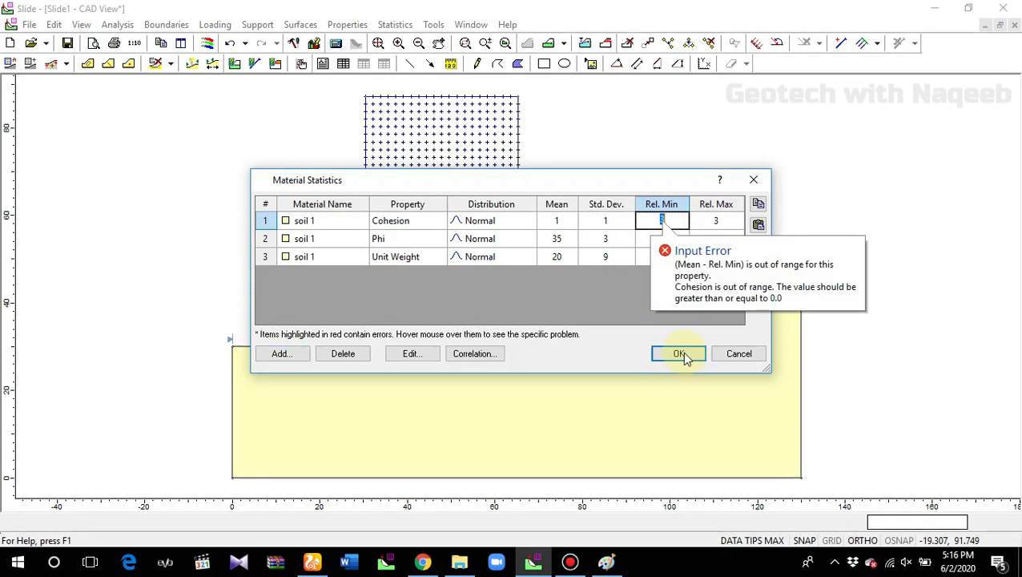
pyautogui.click(680, 354)
# - Set the cohesion's relative minimum to 1 and apply the material statistics
pyautogui.click(662, 218)
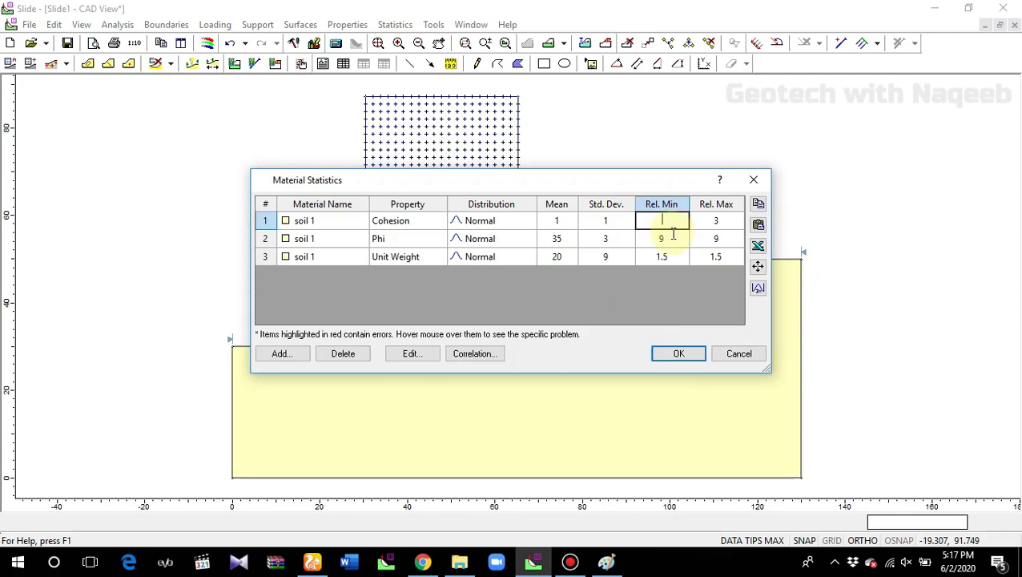
pyautogui.write('1')
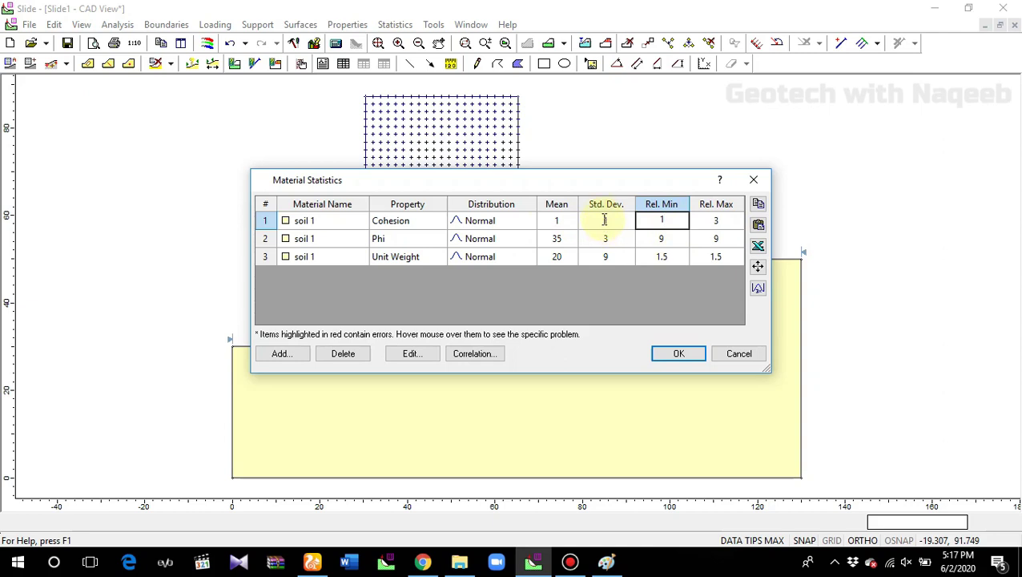
pyautogui.click(677, 355)
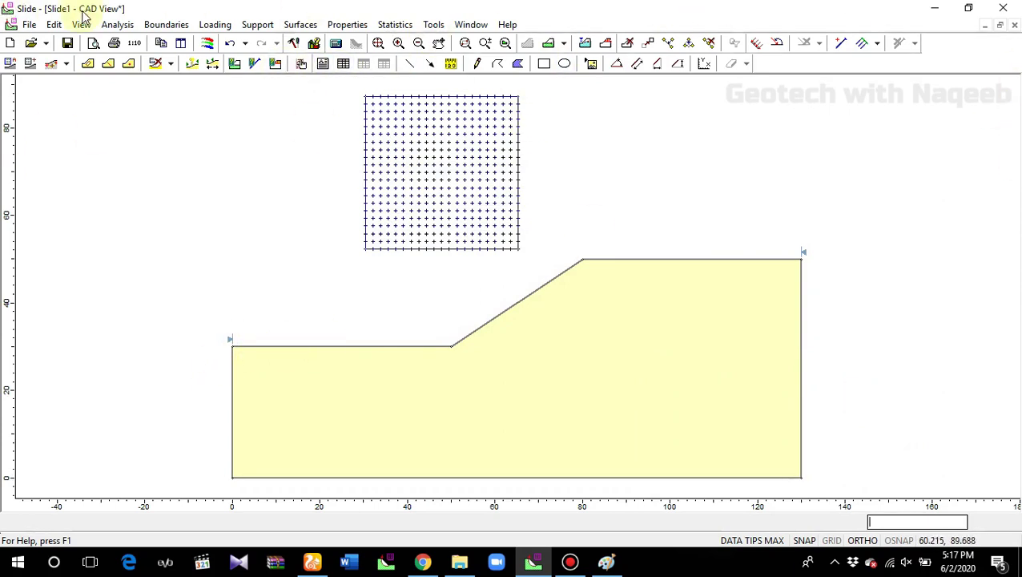
# - Compute the slope stability analysis, saving the model as Slide1.slim on Local Disk (E:)
pyautogui.click(112, 25)
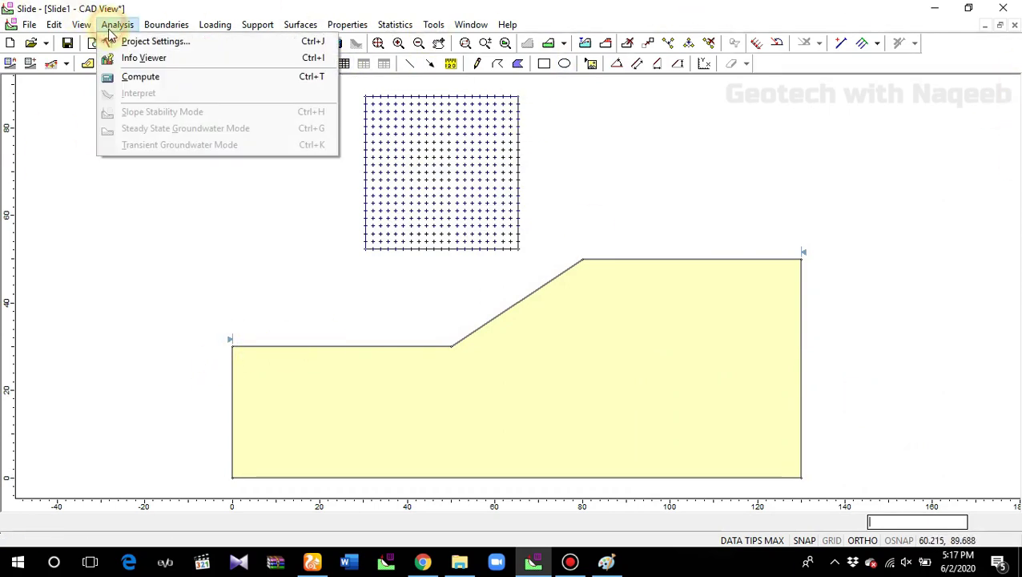
pyautogui.click(131, 76)
pyautogui.click(438, 314)
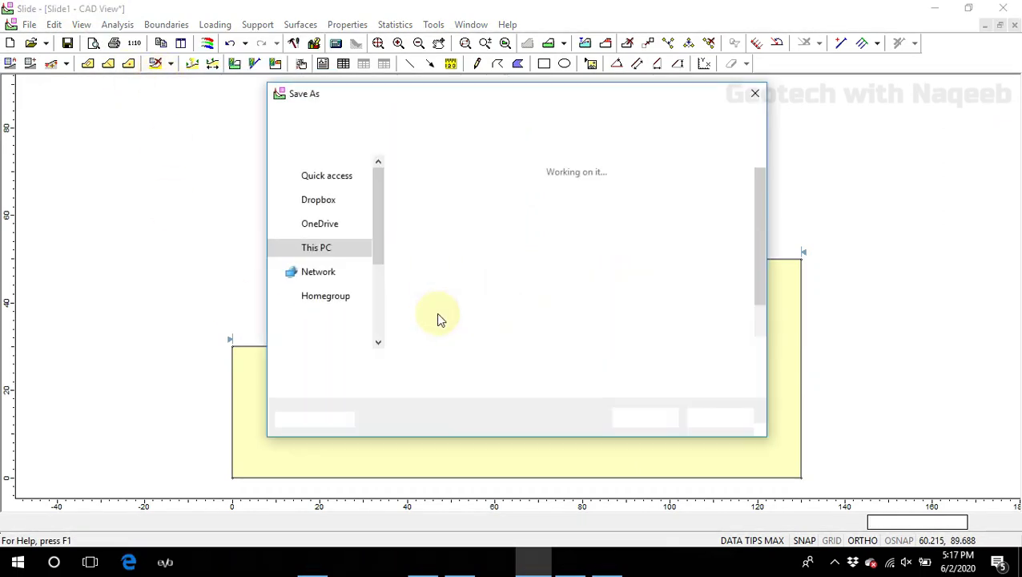
pyautogui.click(660, 428)
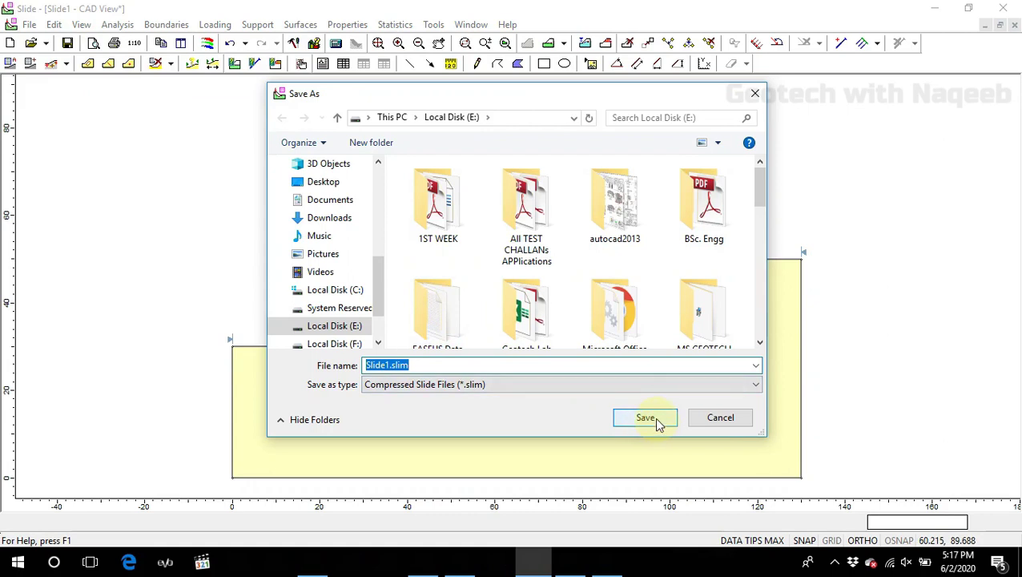
pyautogui.click(552, 290)
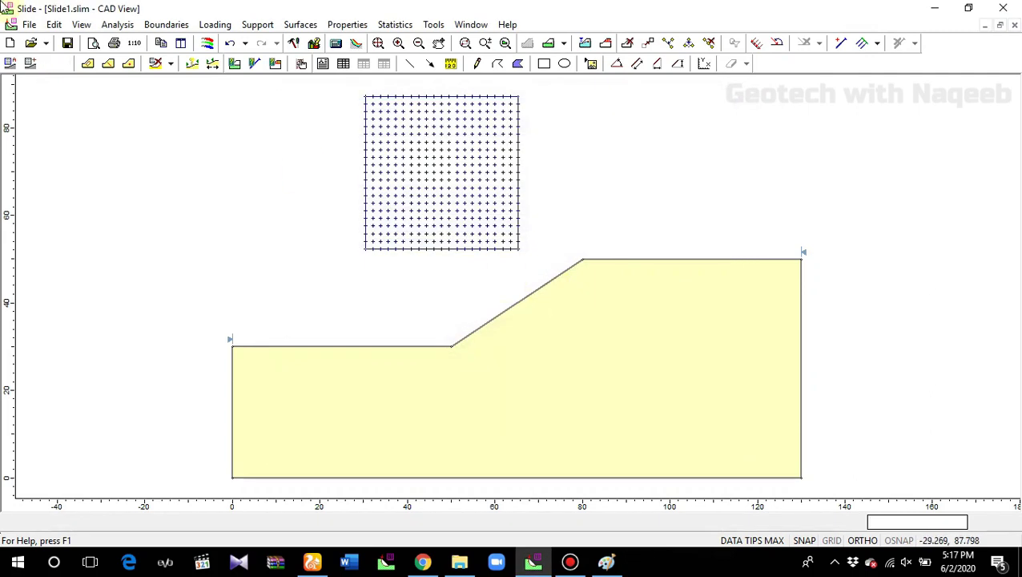
pyautogui.click(117, 25)
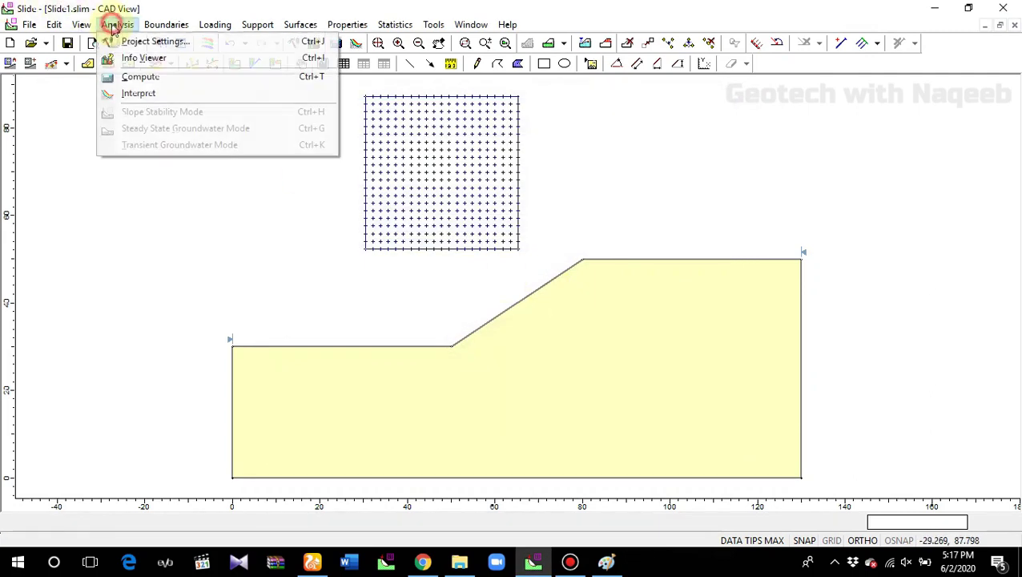
pyautogui.click(139, 77)
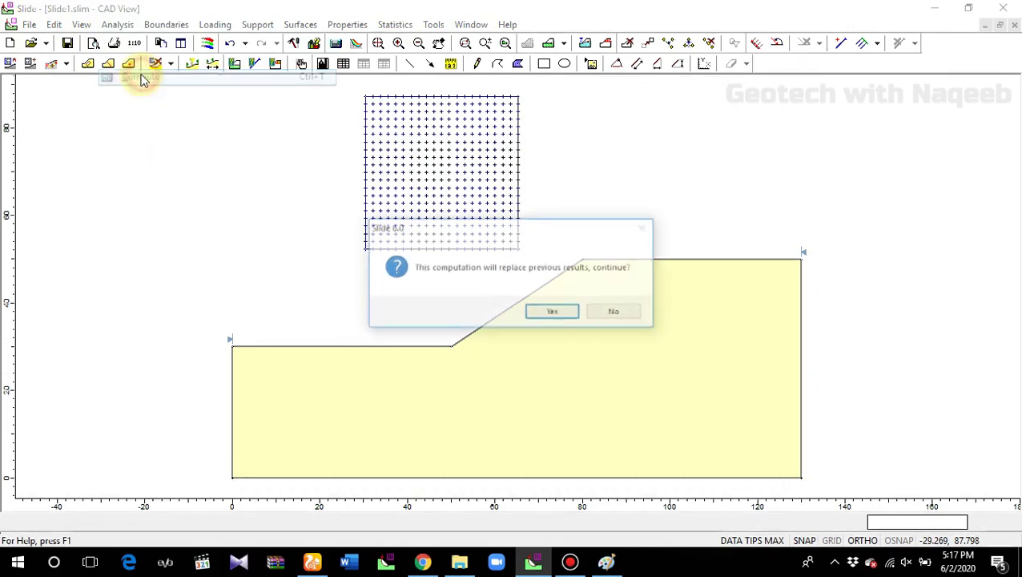
pyautogui.click(631, 320)
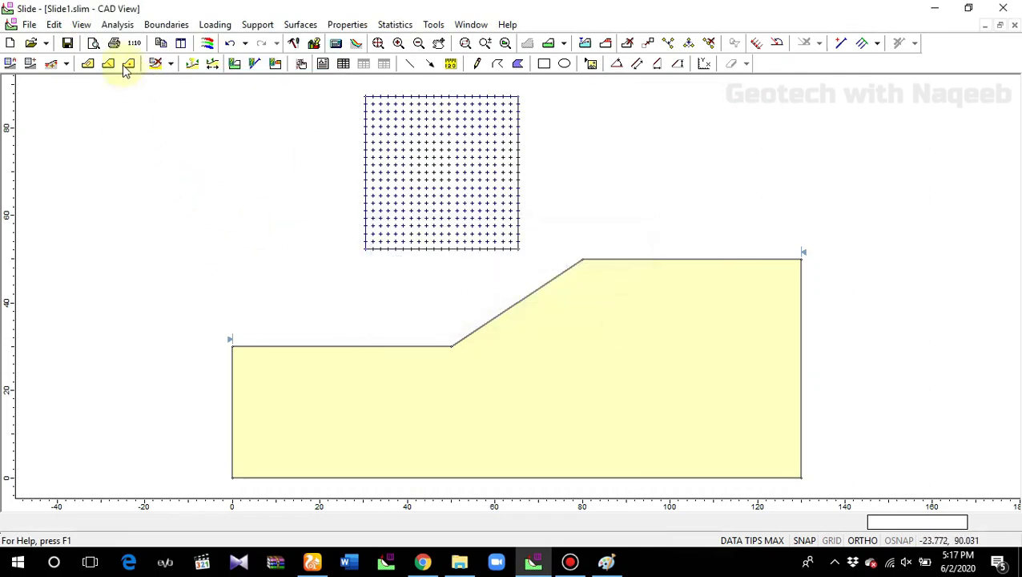
# - Open the computed model in Slide Interpret and examine the critical slip surface and its safety factor results
pyautogui.click(116, 25)
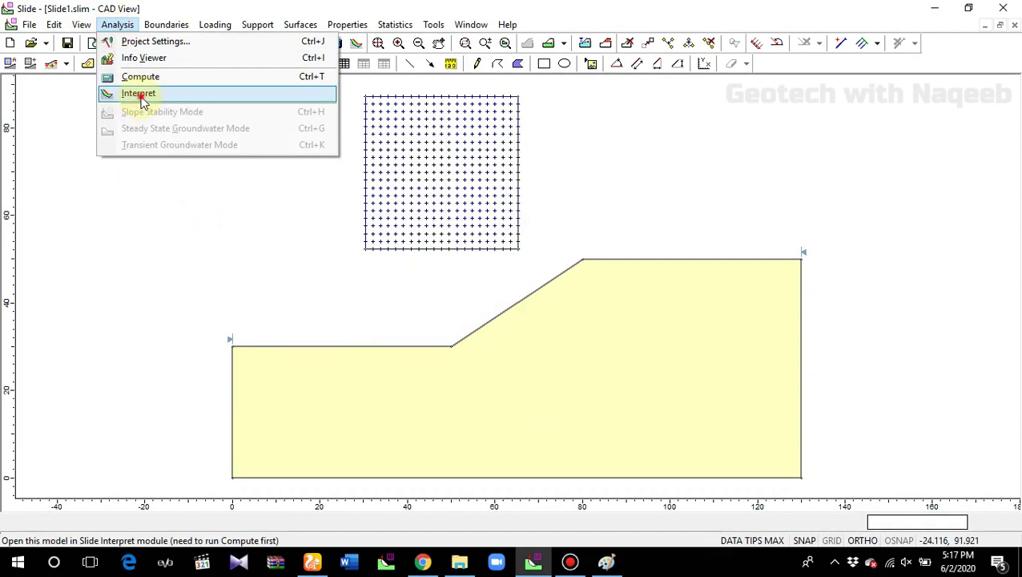
pyautogui.click(141, 98)
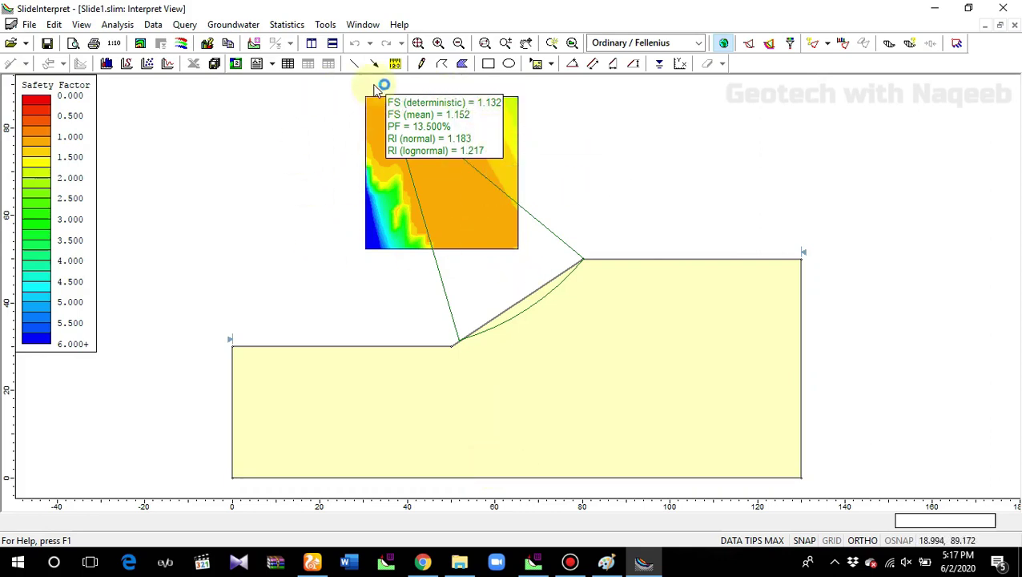
pyautogui.moveTo(526, 313)
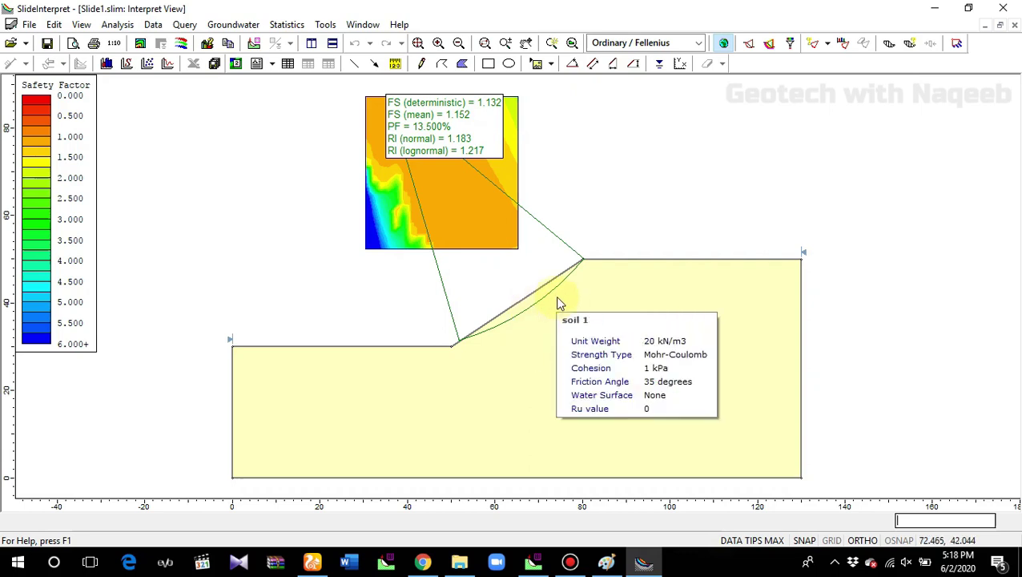
pyautogui.moveTo(393, 110)
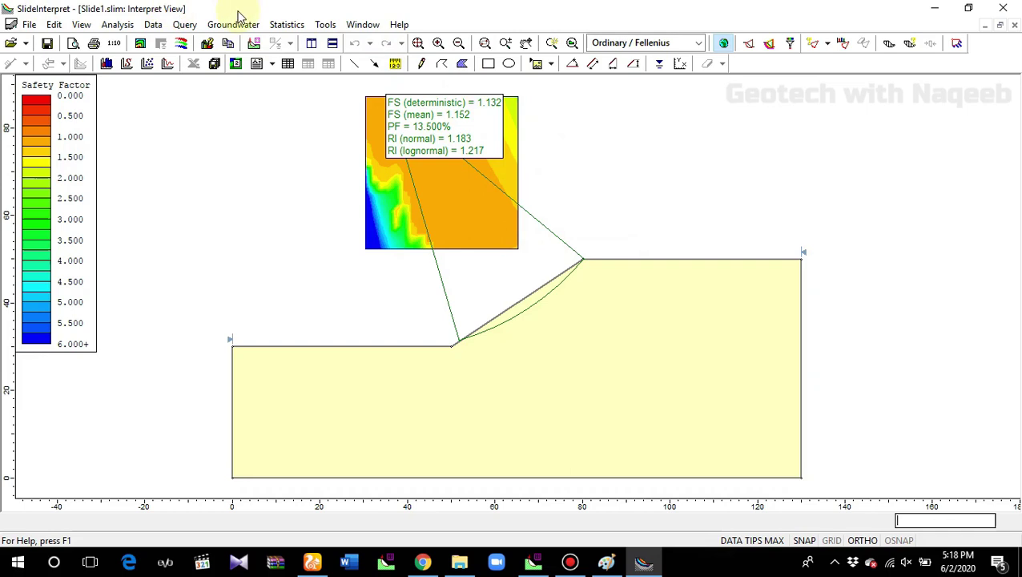
# - Start a histogram plot with Factor of Safety - bishop simplified as the data to plot
pyautogui.click(277, 24)
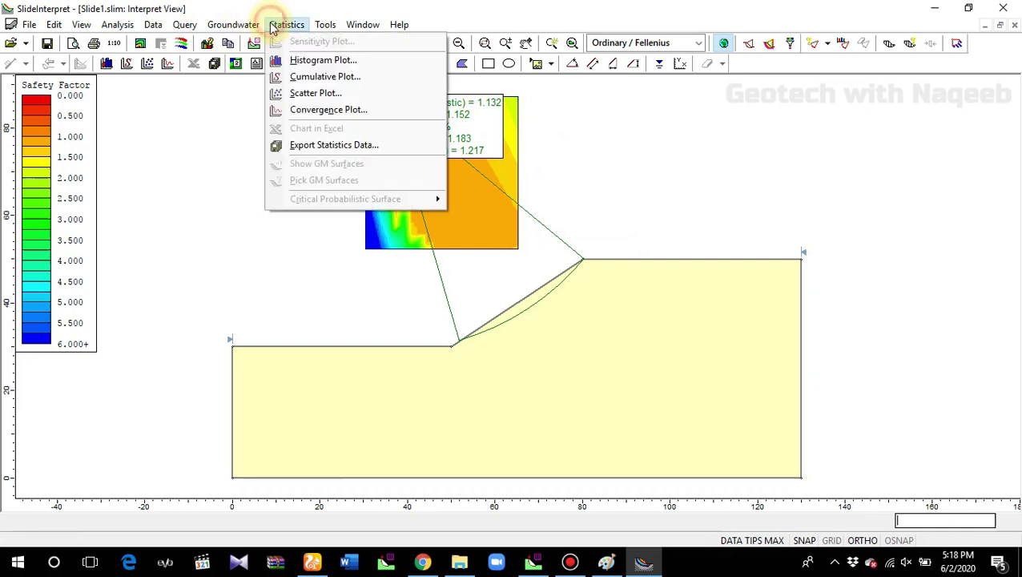
pyautogui.click(304, 64)
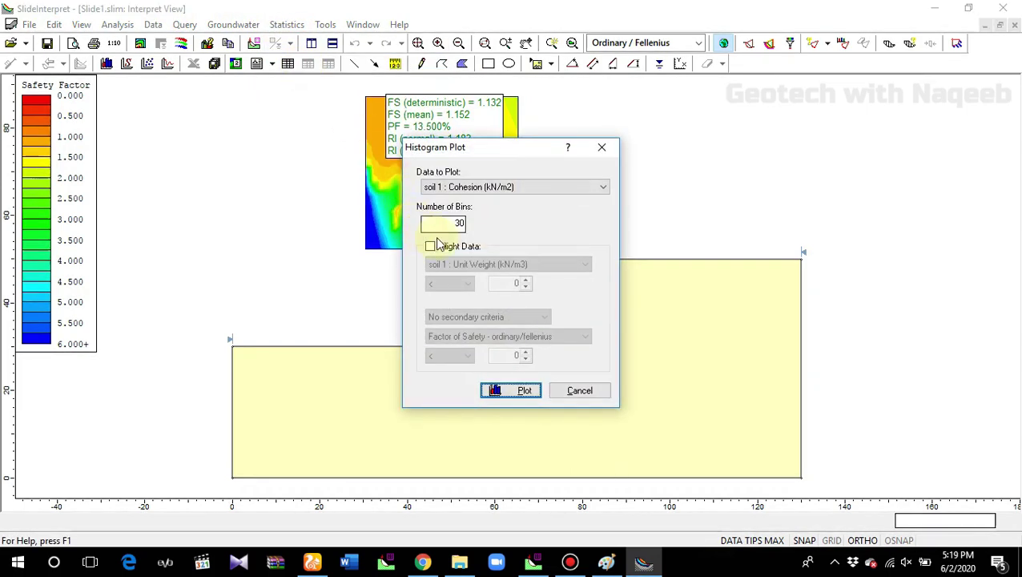
pyautogui.moveTo(491, 144); pyautogui.dragTo(304, 161)
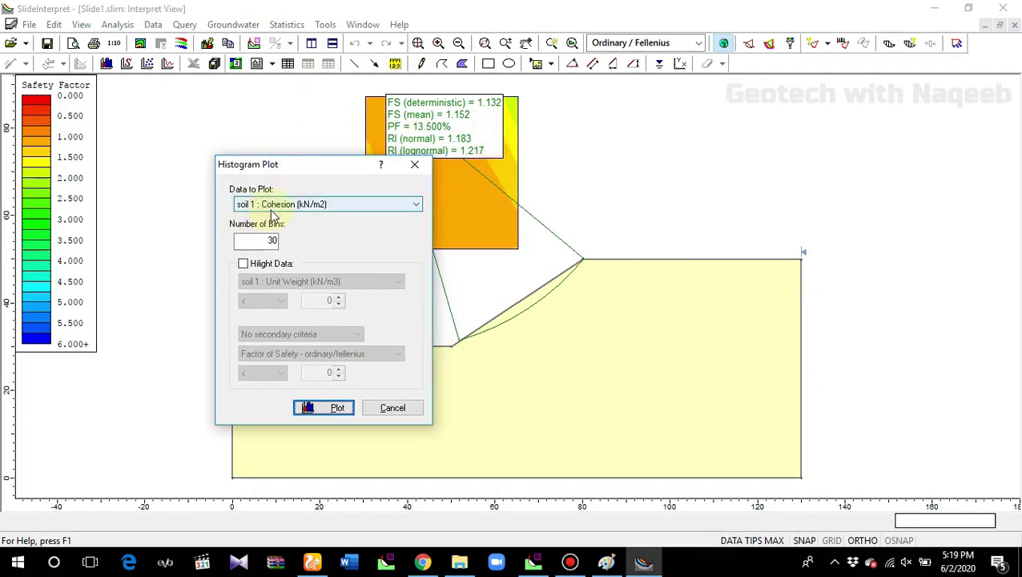
pyautogui.click(417, 205)
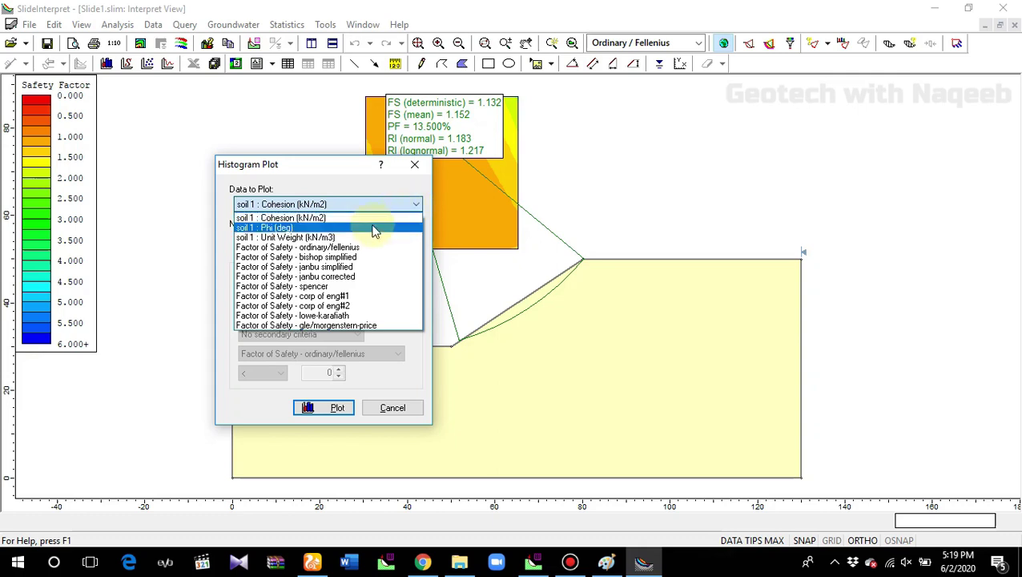
pyautogui.click(345, 258)
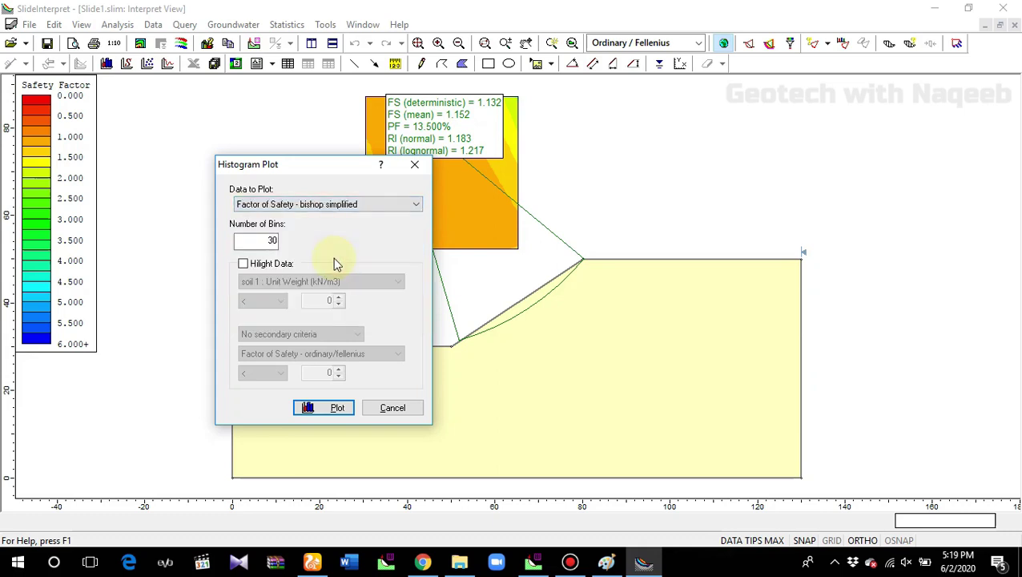
# - Enable data highlighting based on Factor of Safety - bishop simplified and generate the histogram with 30 bins
pyautogui.click(245, 266)
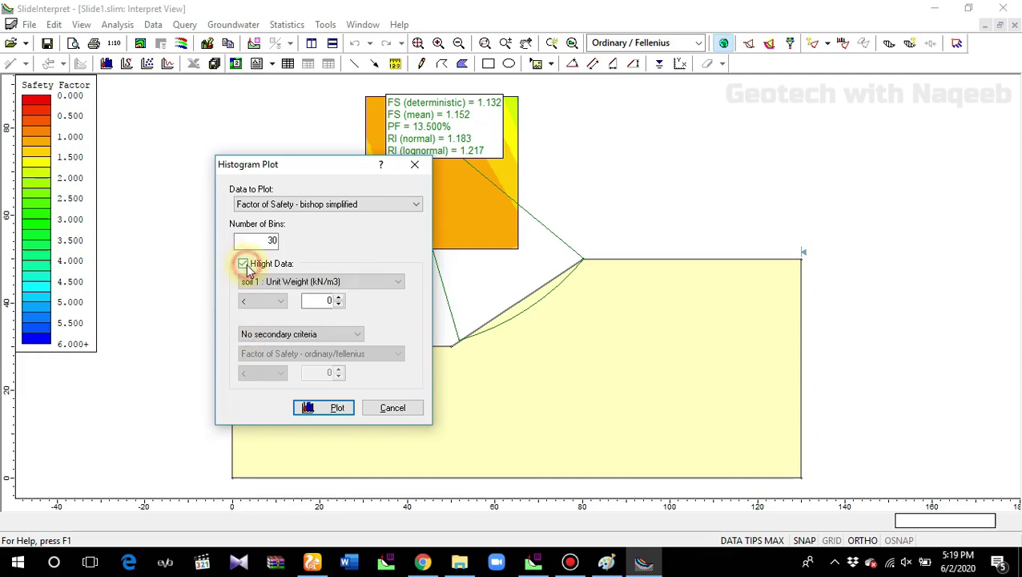
pyautogui.click(398, 280)
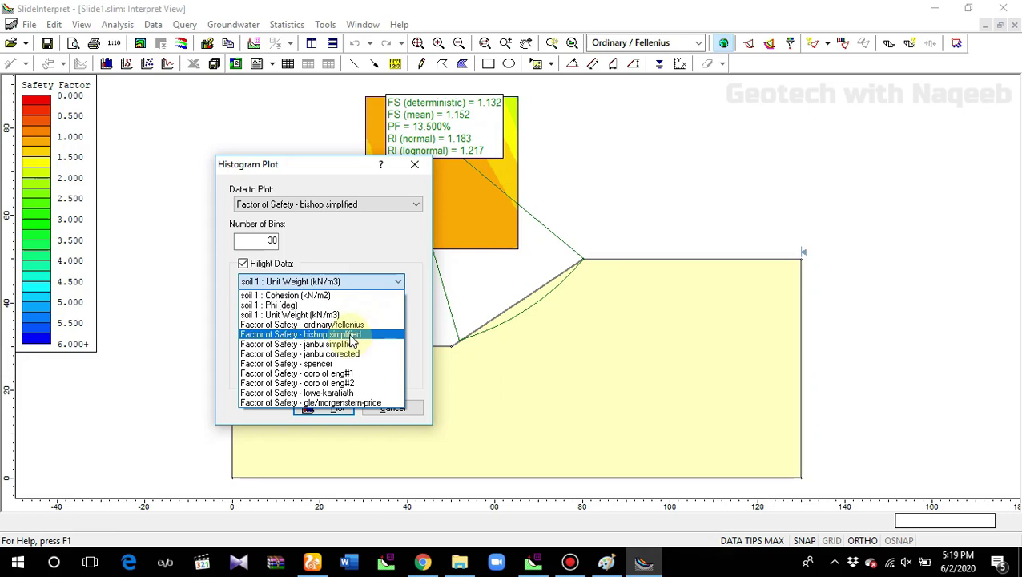
pyautogui.click(350, 335)
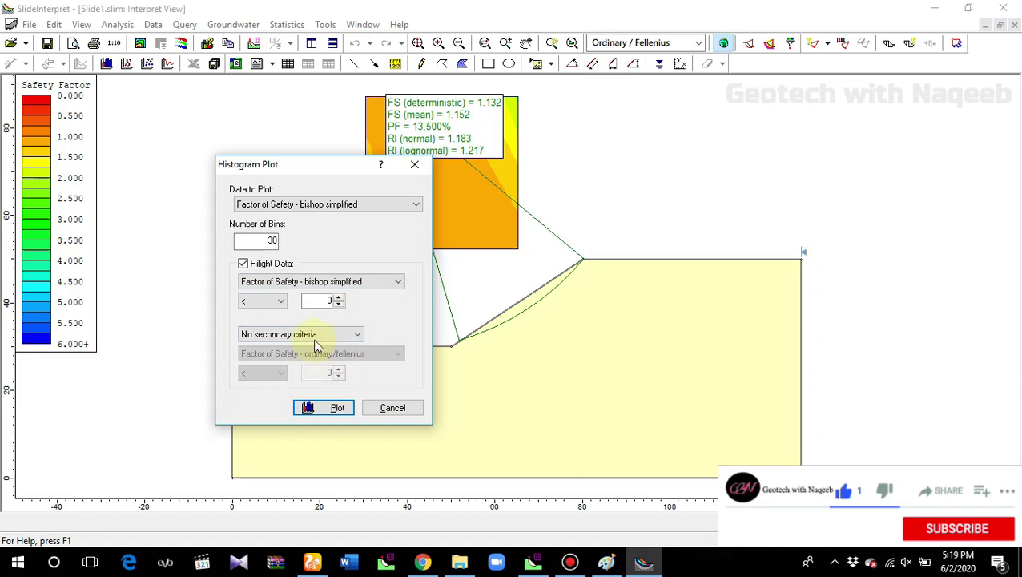
pyautogui.click(321, 166)
pyautogui.moveTo(302, 174); pyautogui.dragTo(264, 165)
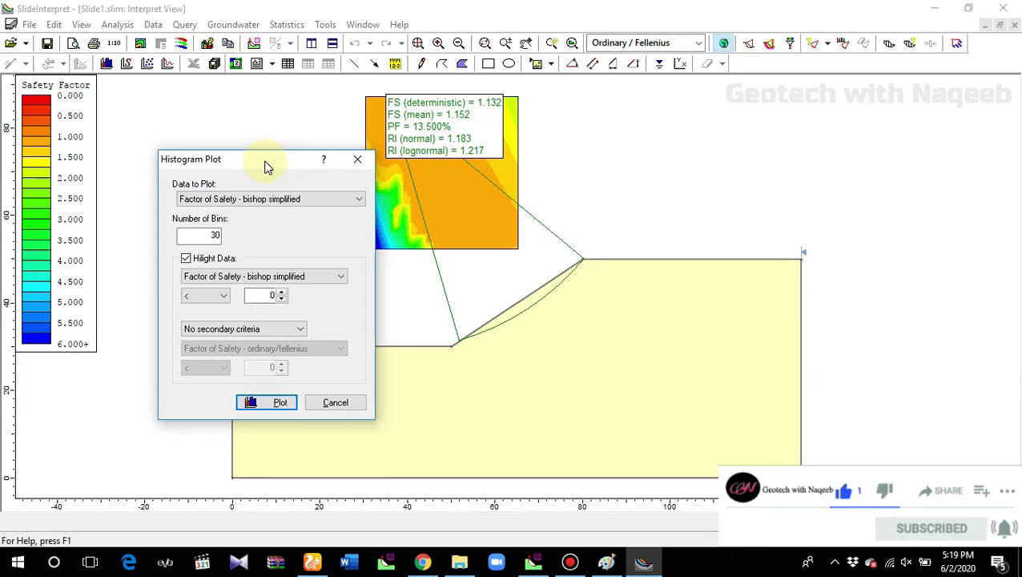
pyautogui.click(186, 258)
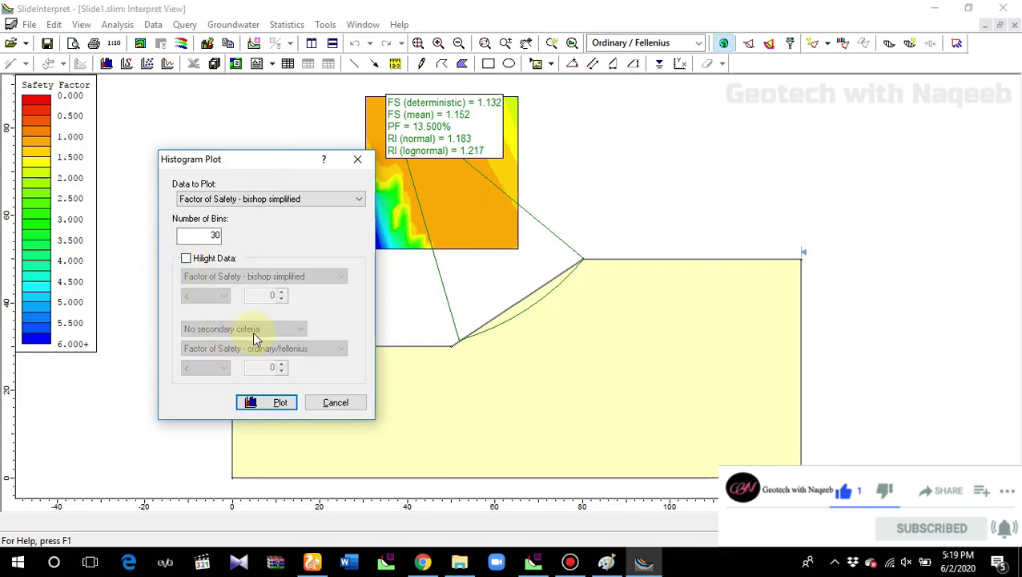
pyautogui.click(186, 258)
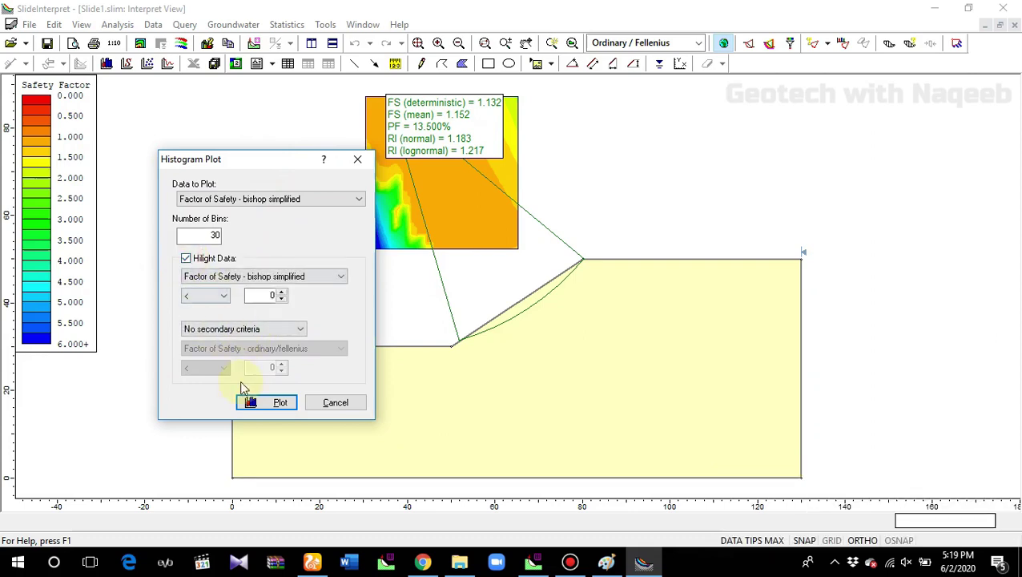
pyautogui.click(274, 408)
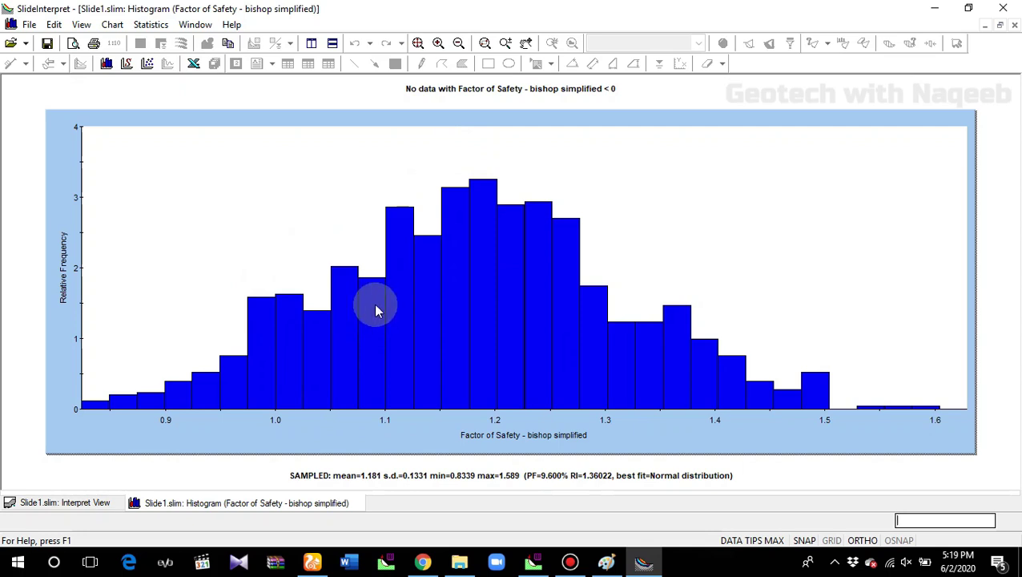
# - Change the histogram's plotted data to soil 1 : Cohesion (kN/m2)
pyautogui.rightClick(460, 302)
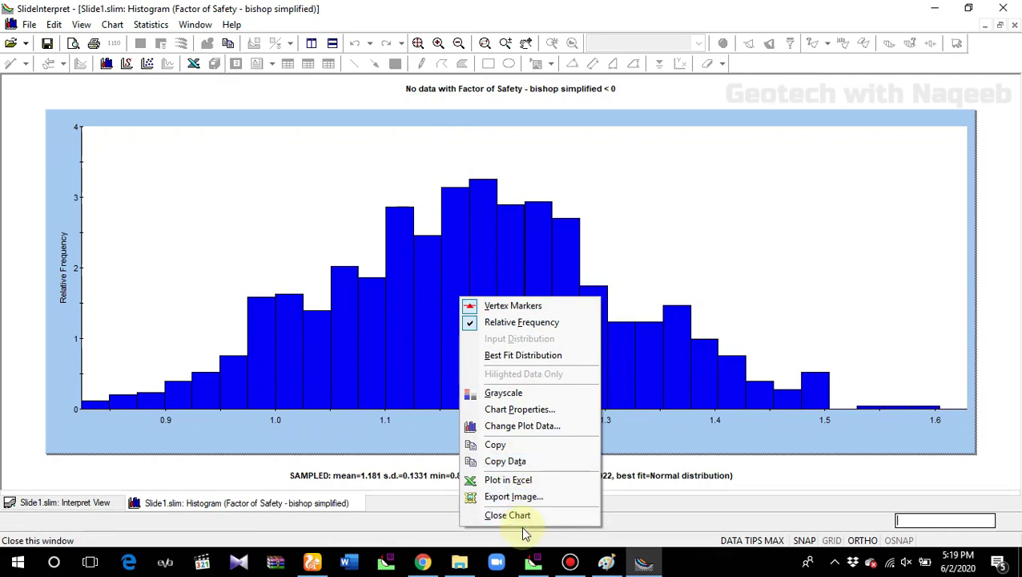
pyautogui.click(521, 430)
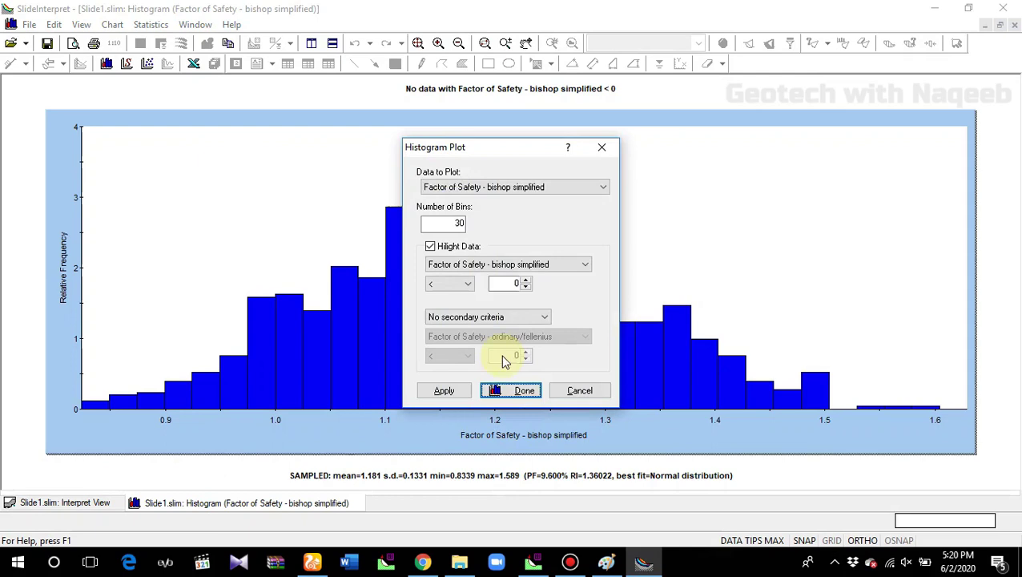
pyautogui.click(603, 189)
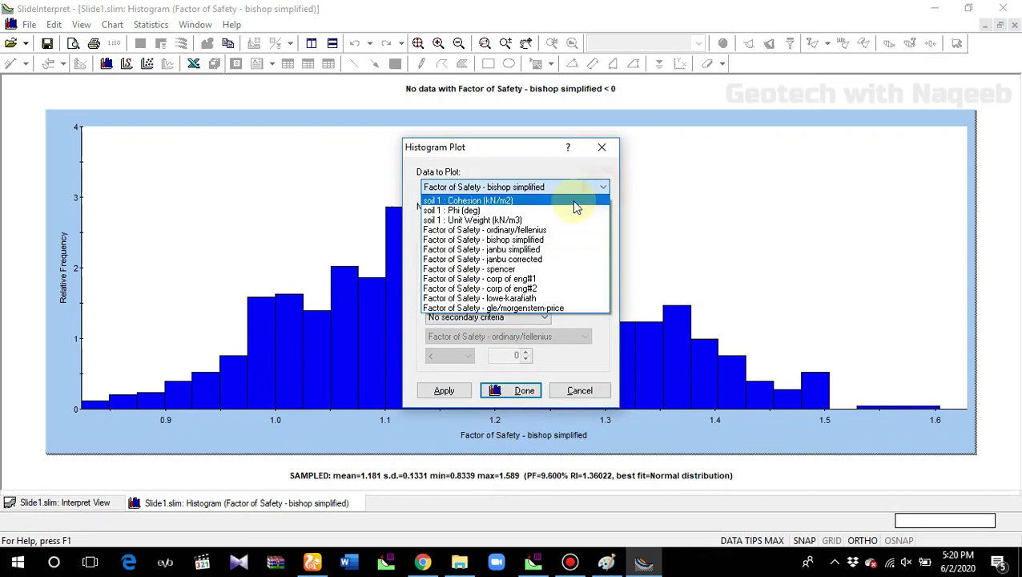
pyautogui.click(507, 202)
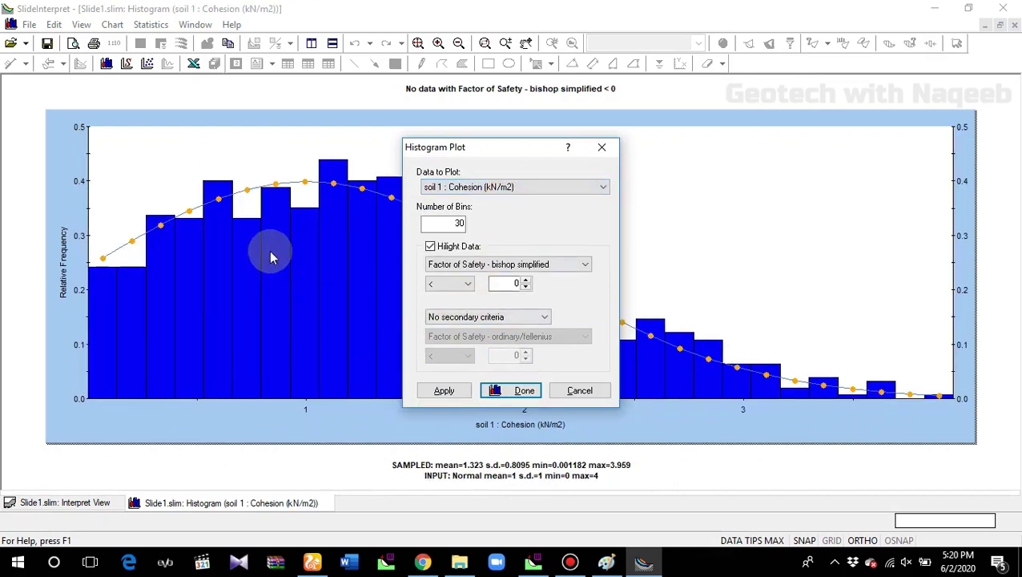
pyautogui.click(519, 392)
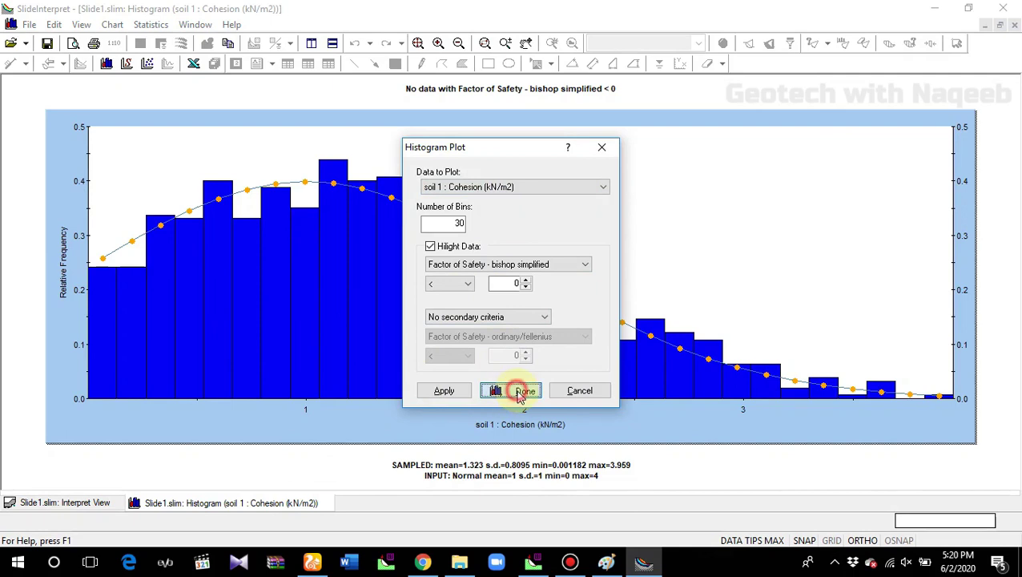